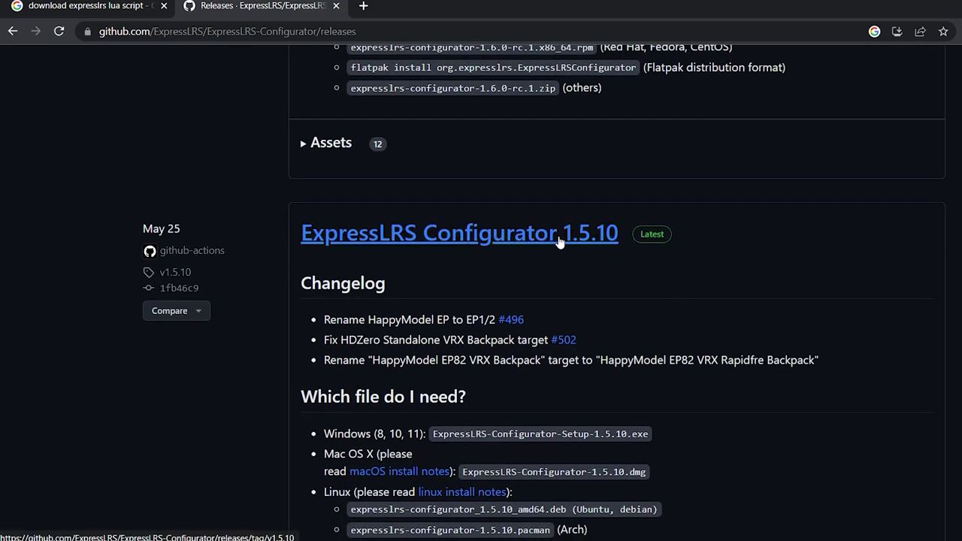
Expand the downloadable assets of the ExpressLRS Configurator 1.6.0-rc.1 release and look through the files.
scroll(525, 288, down, 1)
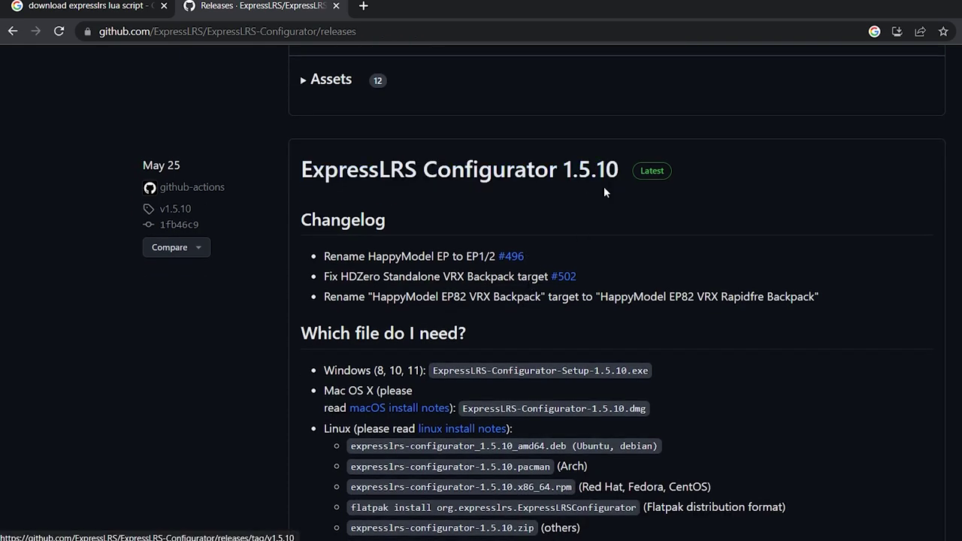
scroll(311, 318, up, 3)
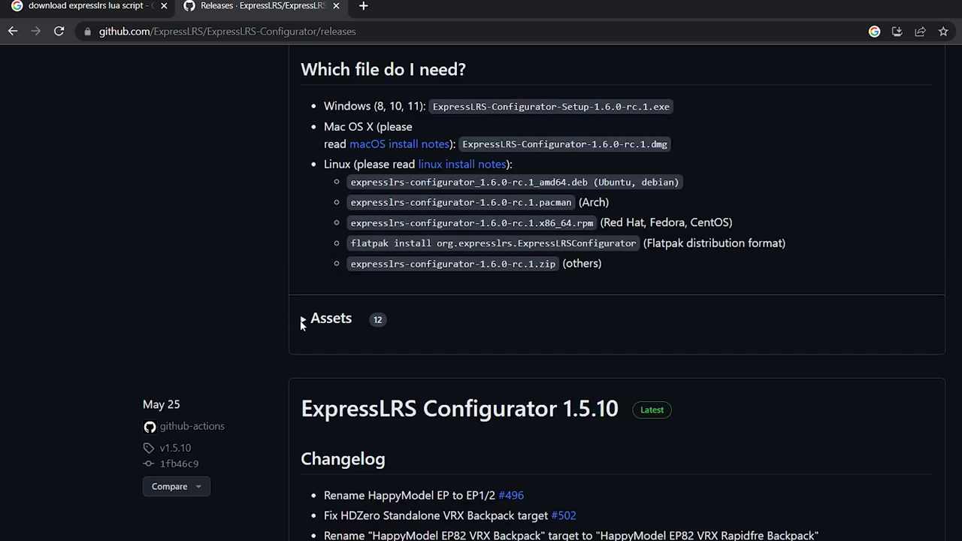
click(304, 322)
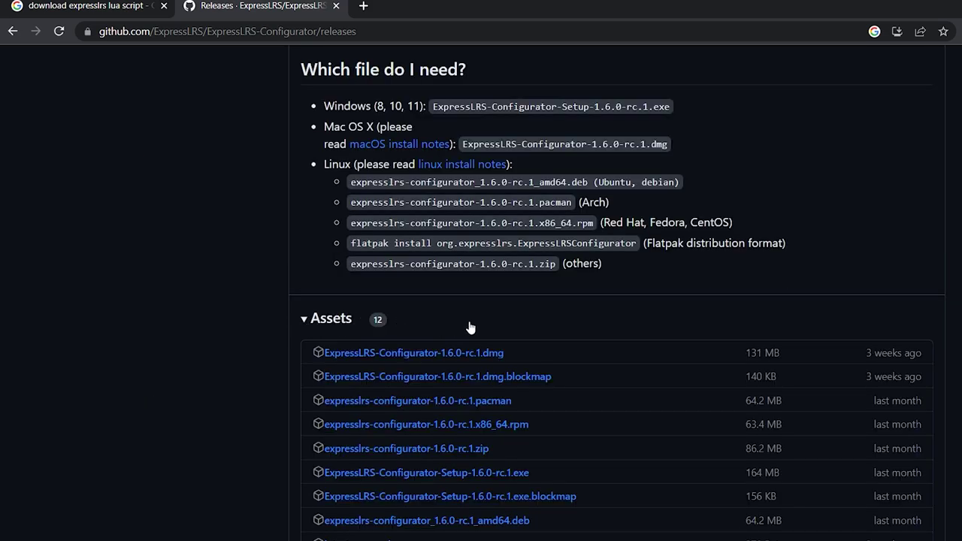
scroll(469, 327, down, 2)
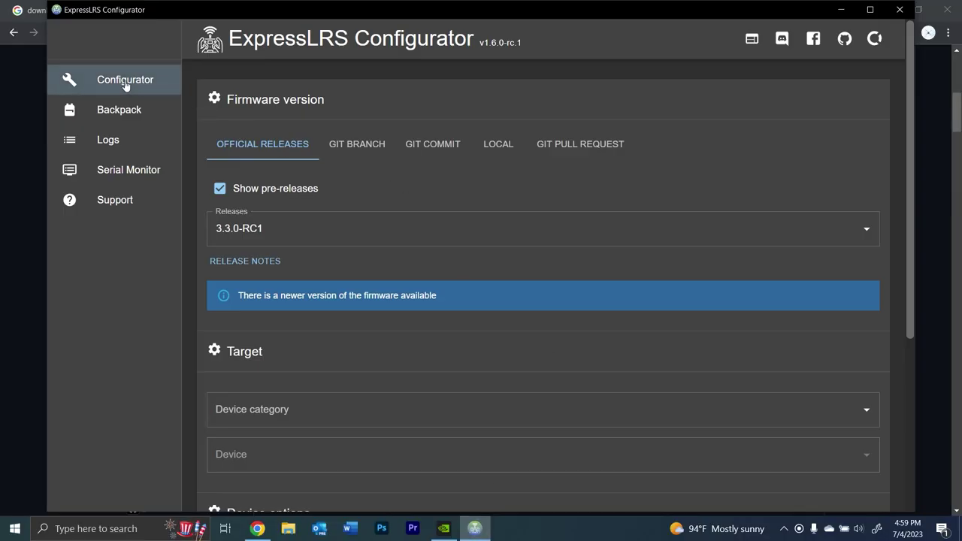
Switch to ExpressLRS Configurator in a maximized window, exclude pre-releases and select firmware release 3.2.1.
click(870, 9)
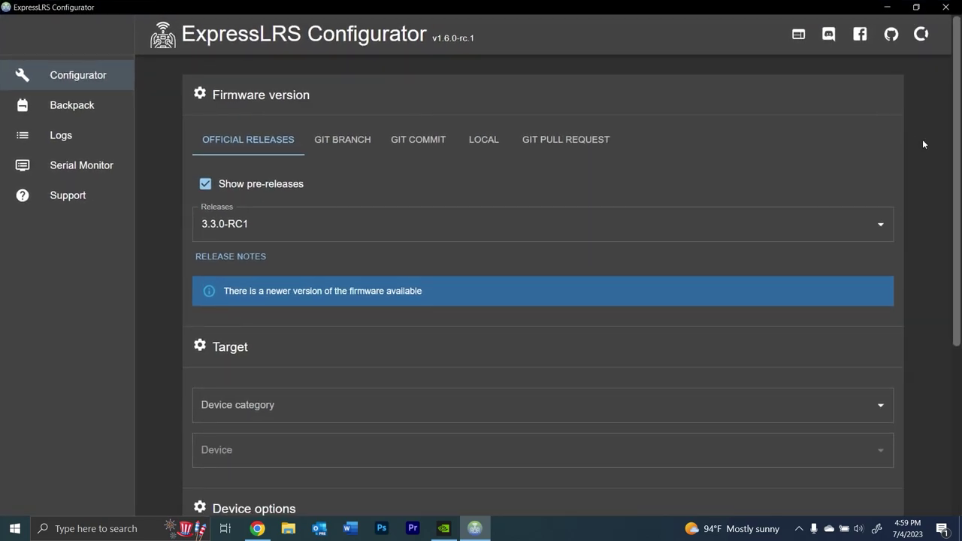
click(313, 225)
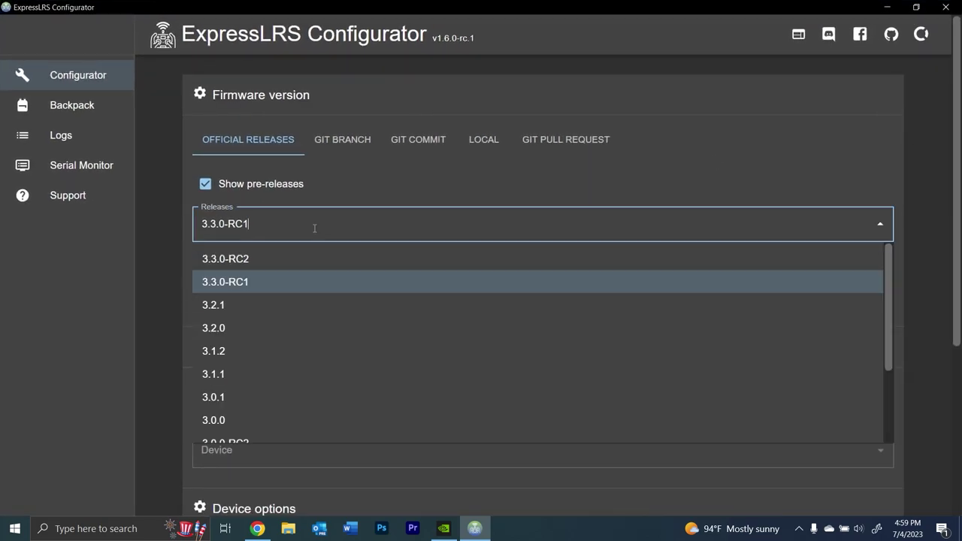
click(272, 190)
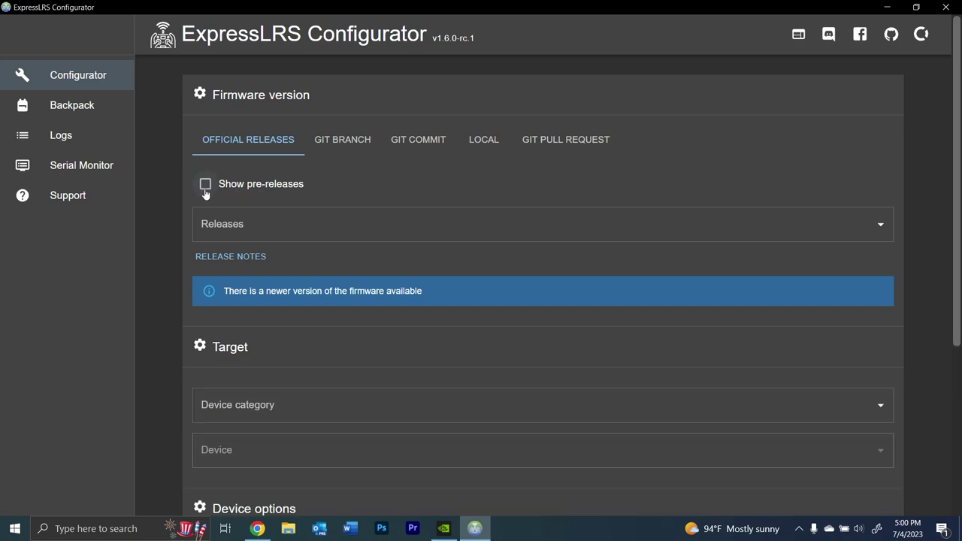
click(205, 185)
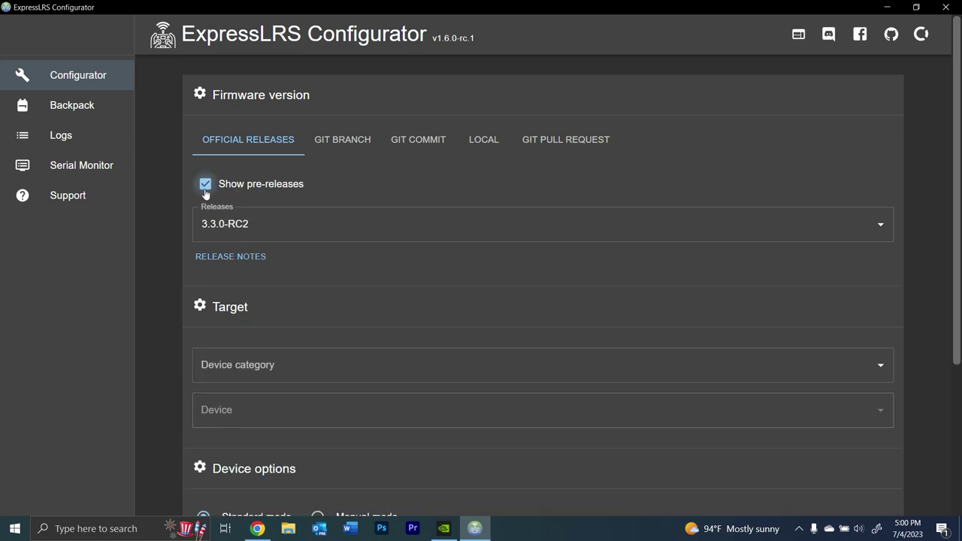
click(238, 219)
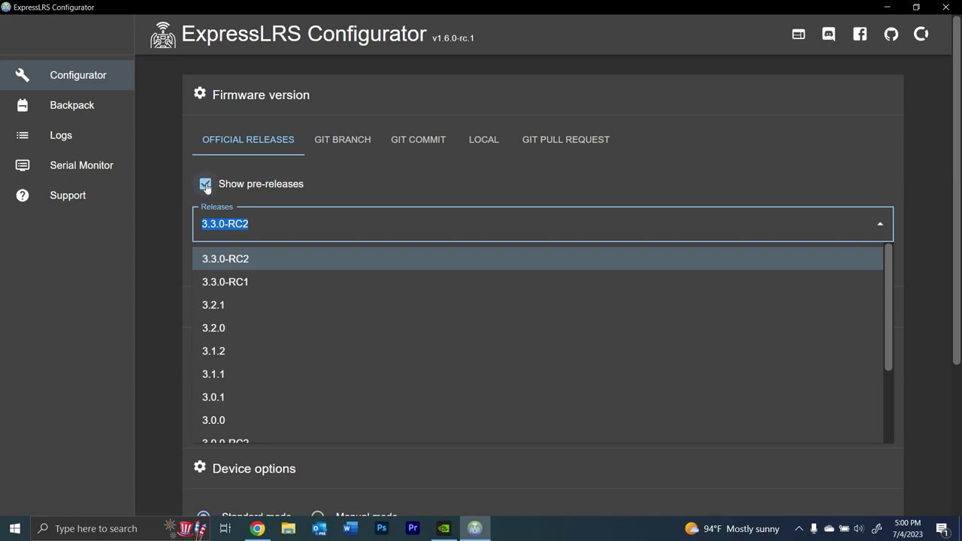
click(217, 194)
click(225, 188)
click(361, 223)
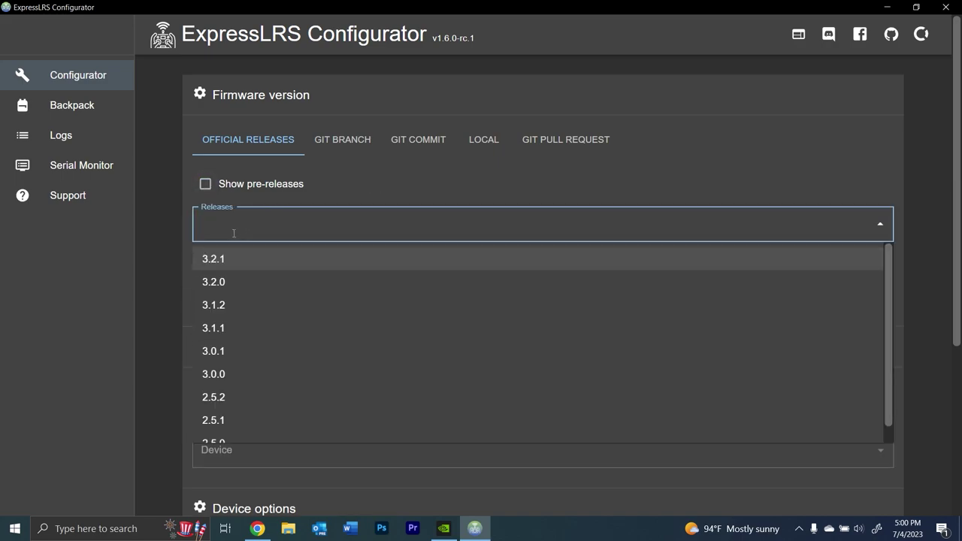
click(217, 259)
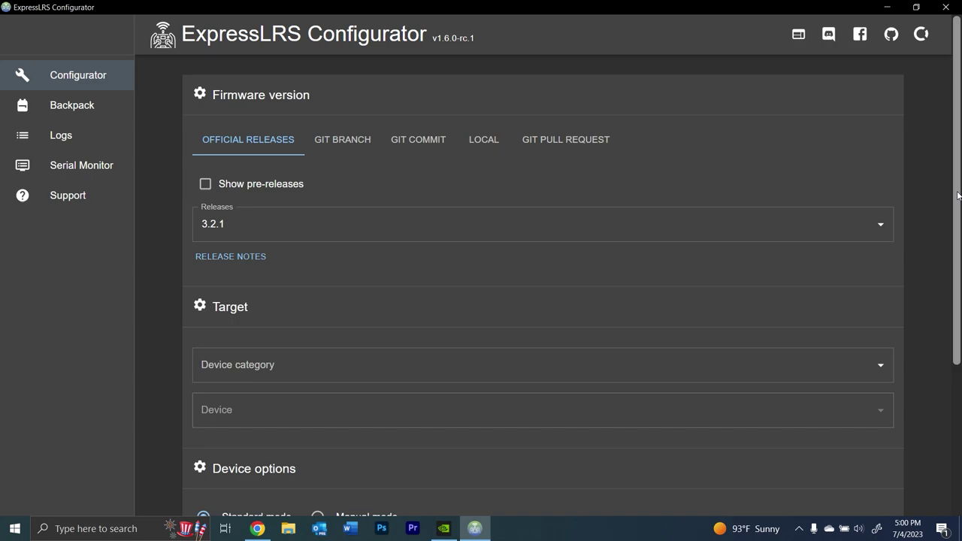
Set the target's device category to BETAFPV 2.4 GHz and the device to BETAFPV 2.4GHz Micro TX.
drag(958, 195, 955, 267)
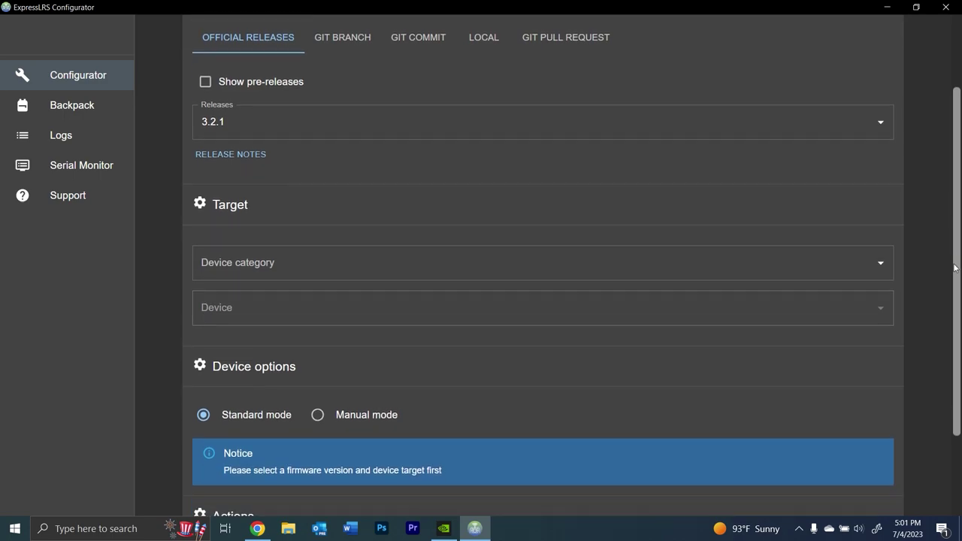
scroll(651, 249, down, 3)
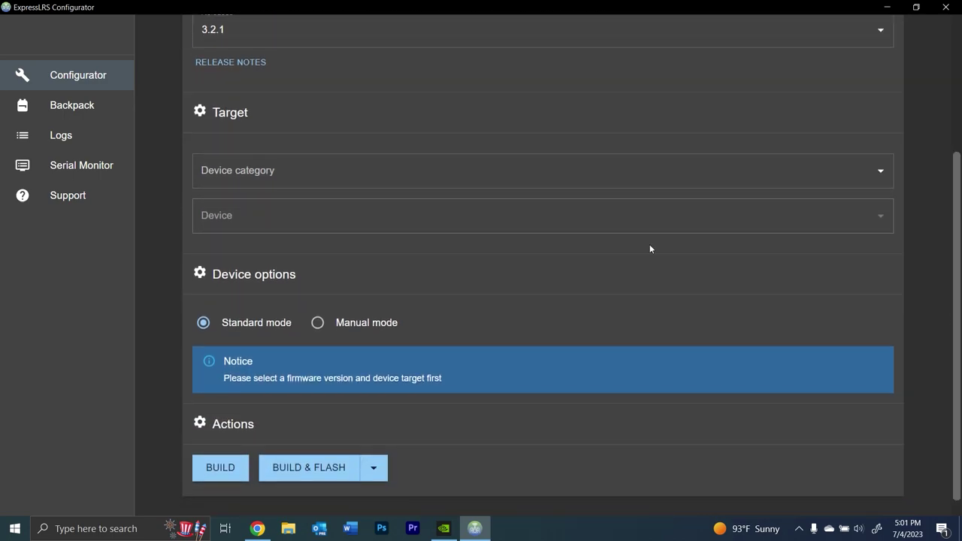
click(244, 174)
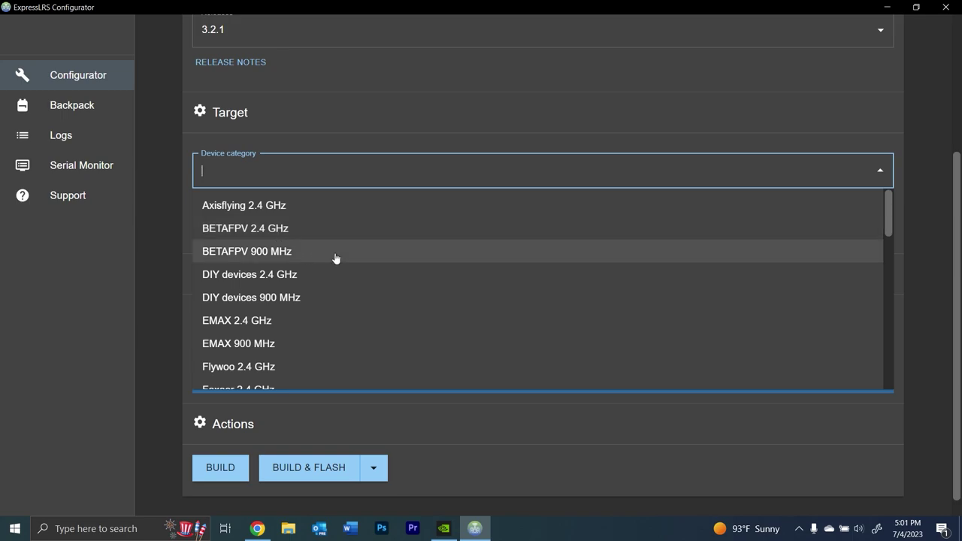
scroll(336, 260, down, 2)
scroll(338, 261, down, 2)
scroll(338, 261, up, 1)
scroll(338, 261, down, 2)
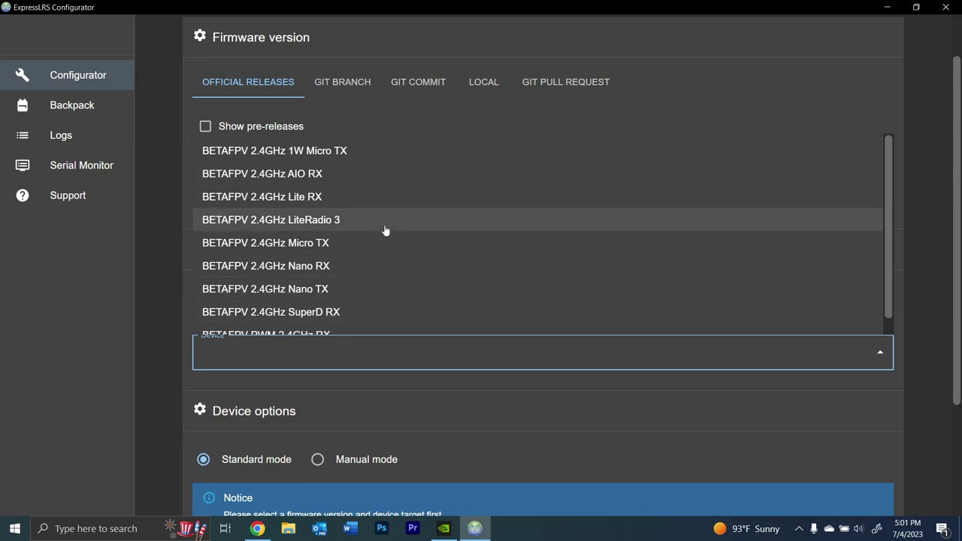
scroll(361, 248, down, 1)
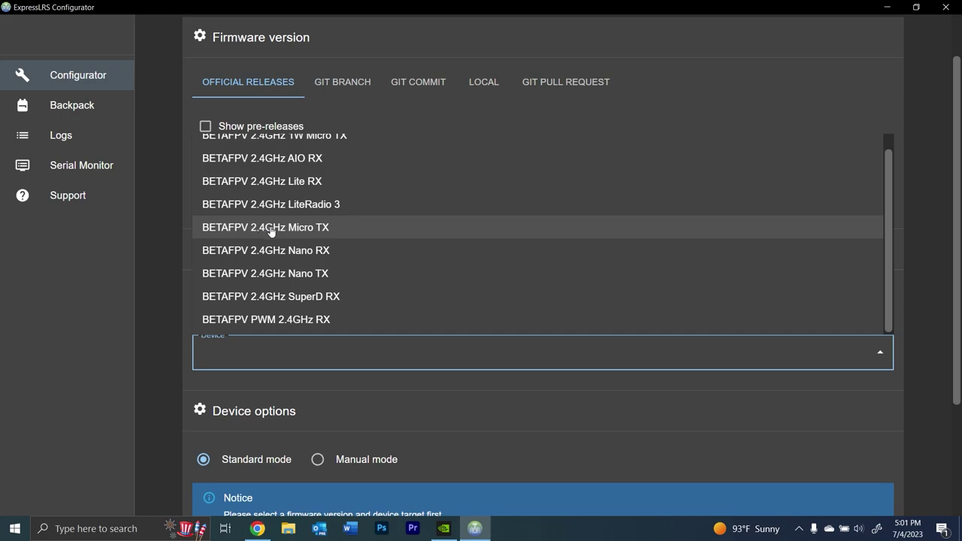
click(318, 228)
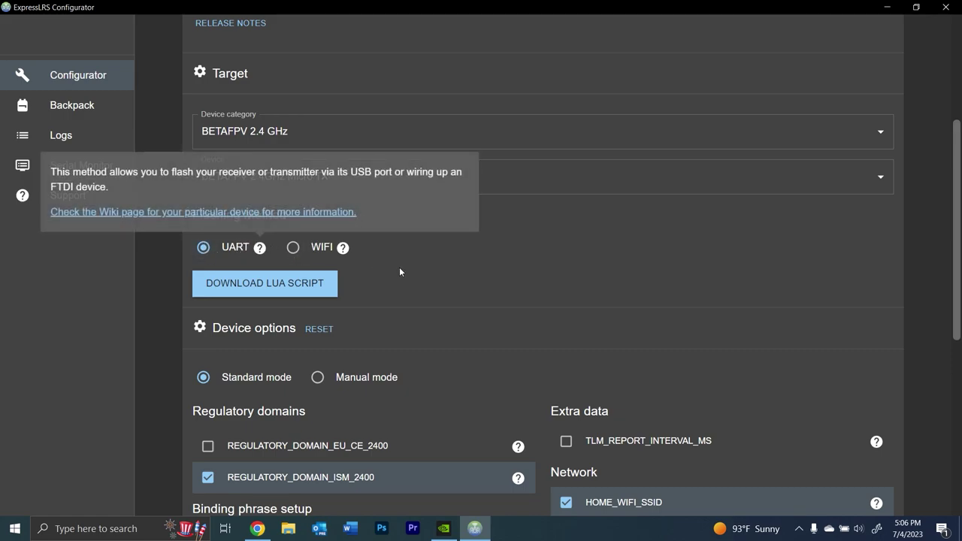
Set the flashing method of the BETAFPV 2.4GHz Micro TX to WIFI.
scroll(294, 254, down, 1)
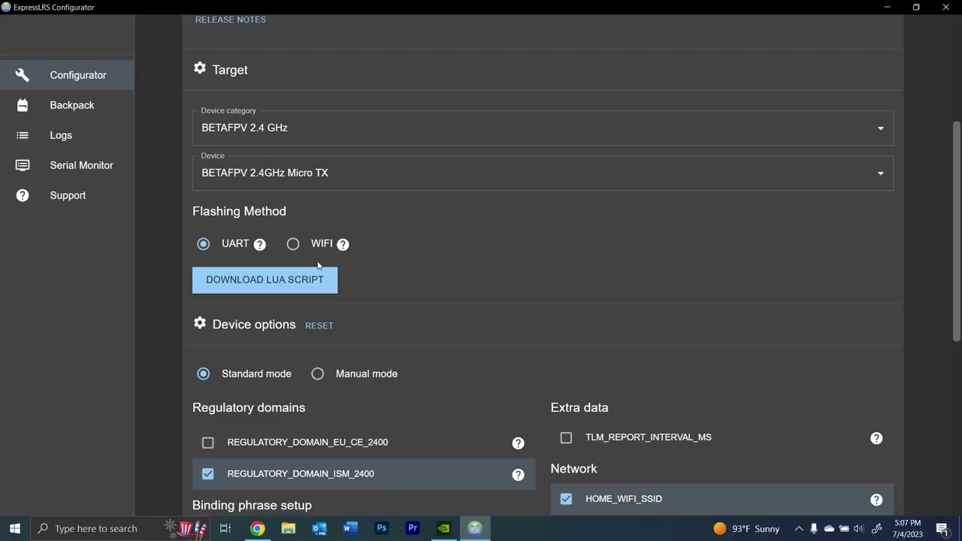
scroll(500, 209, down, 2)
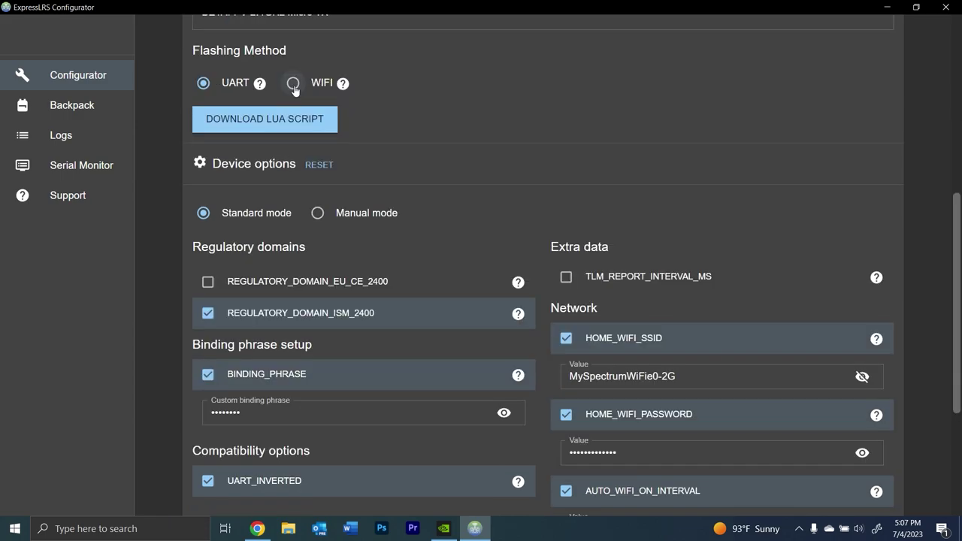
click(293, 81)
Review the home Wi-Fi network settings and the binding phrase option in the device options.
scroll(474, 158, down, 2)
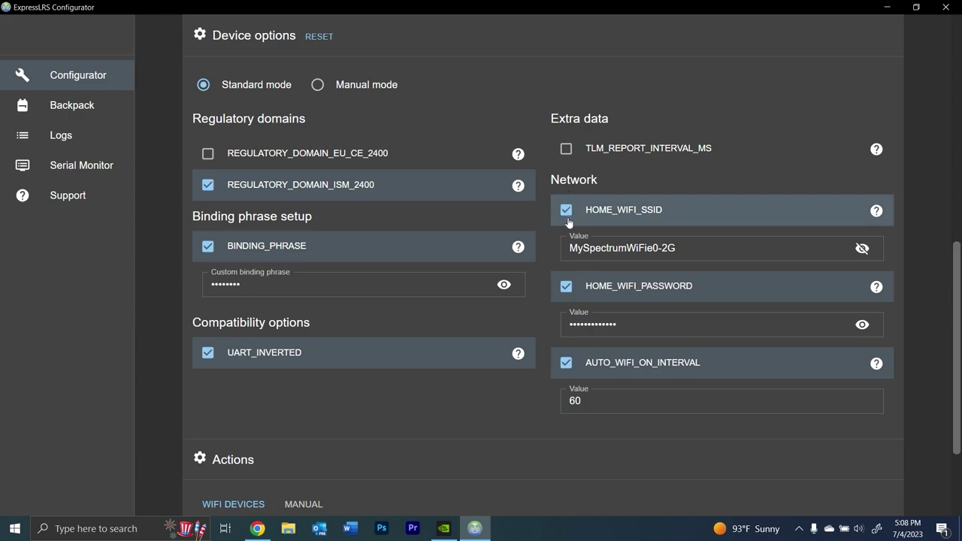
click(674, 248)
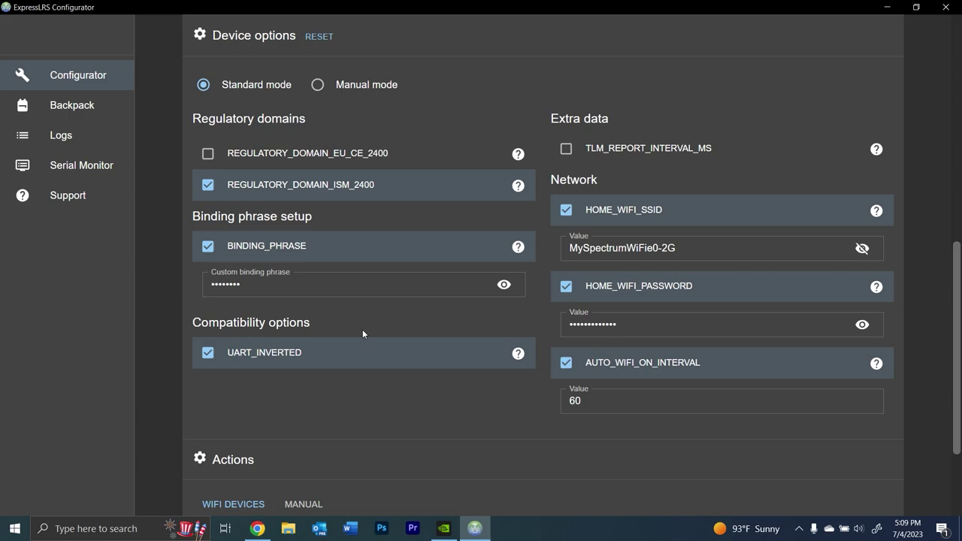
click(518, 248)
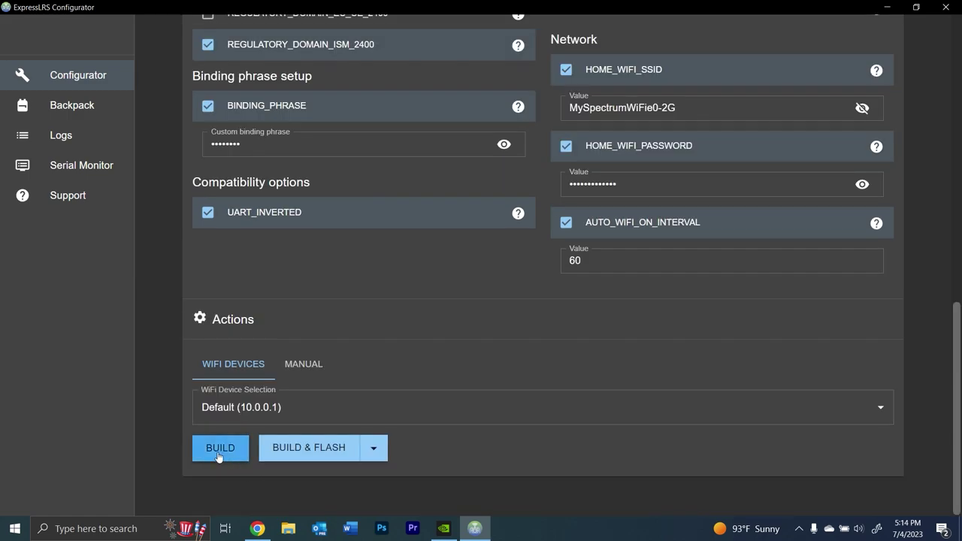
Build the transmitter firmware, minimize the output folder that opens and review the build result.
click(221, 457)
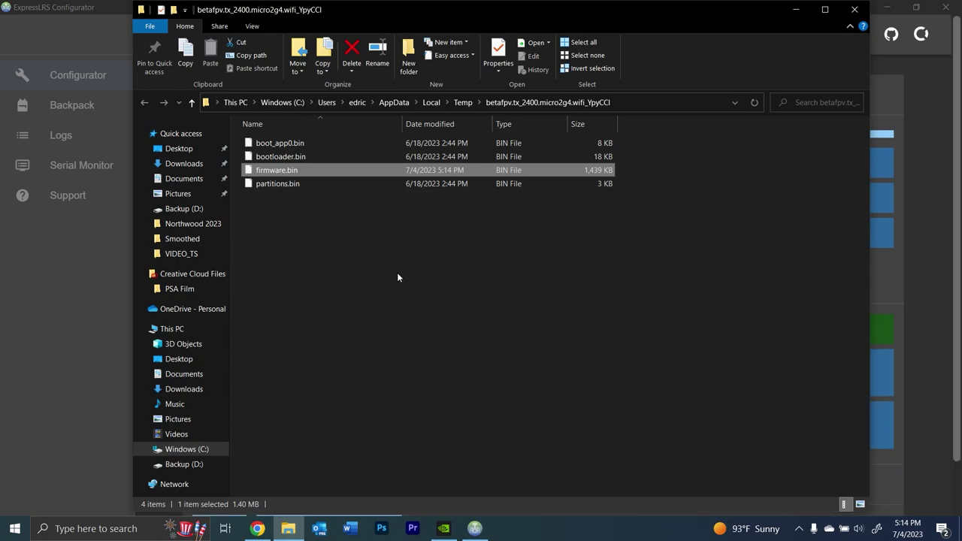
click(796, 9)
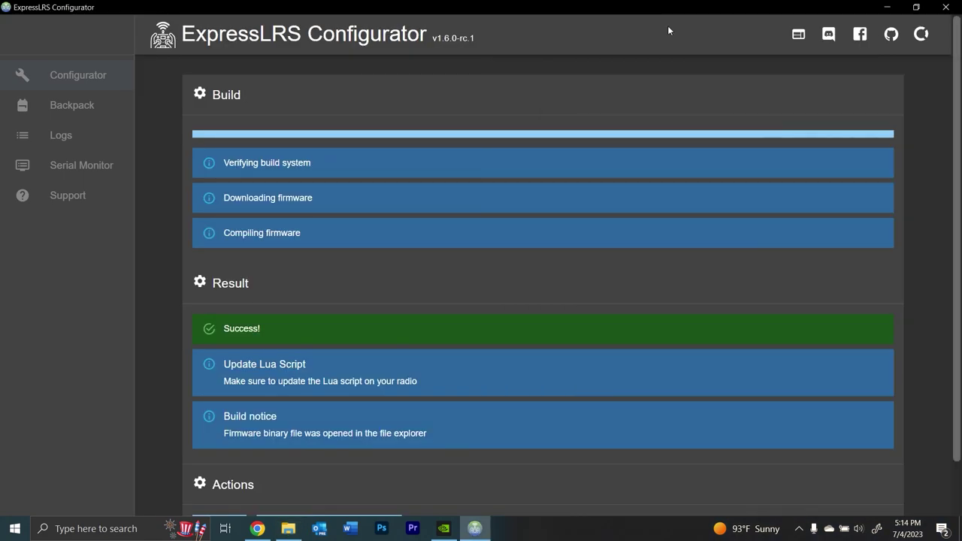
scroll(365, 318, down, 1)
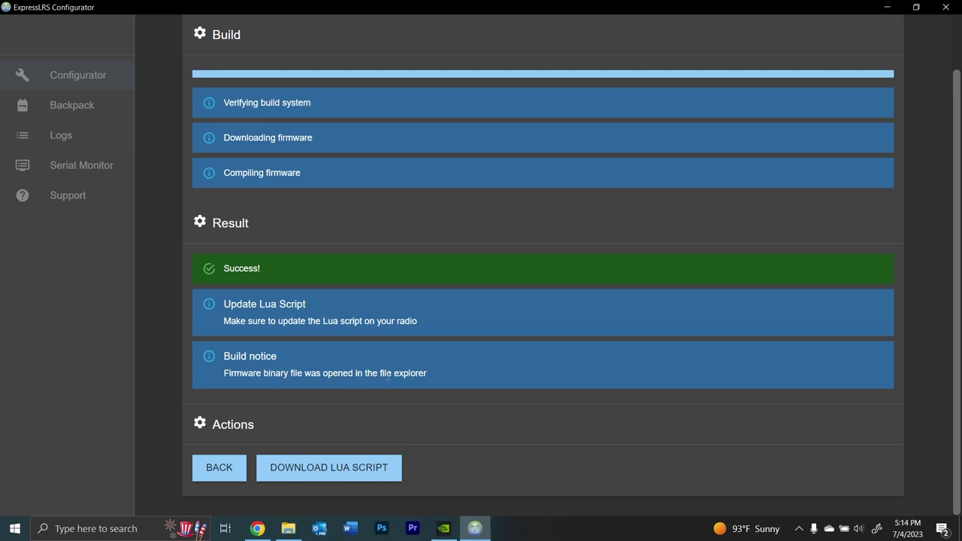
Bring the build output folder back in File Explorer and move firmware.bin from it to the Desktop folder.
click(288, 529)
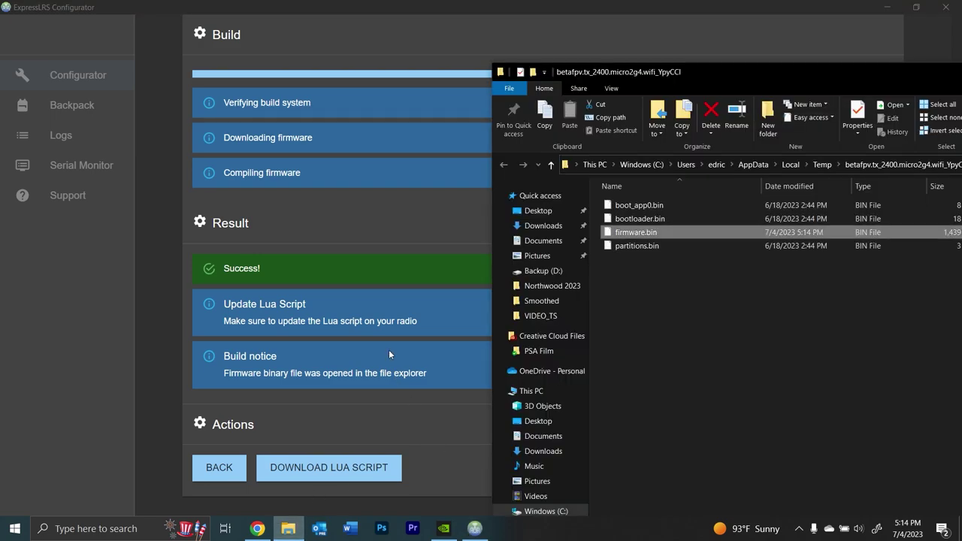
drag(722, 68, 412, 27)
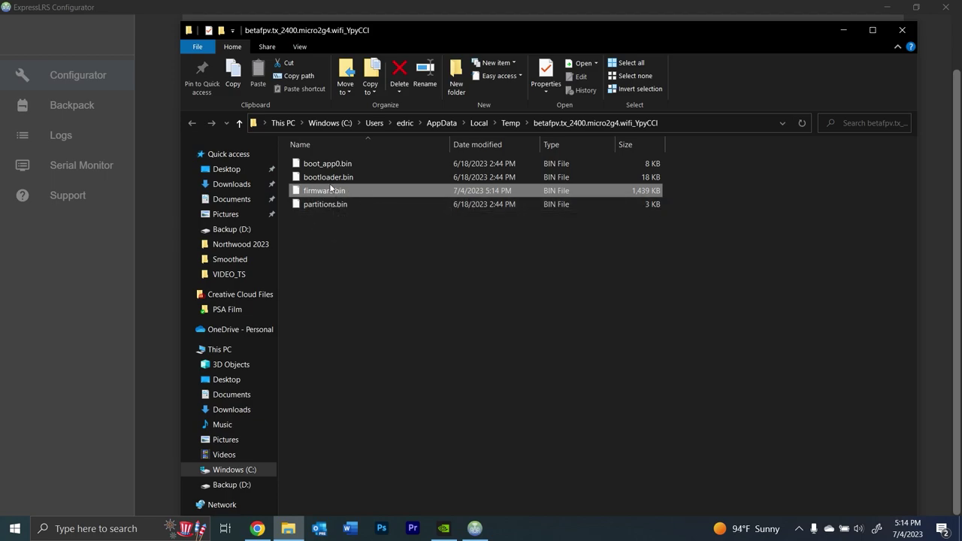
click(122, 287)
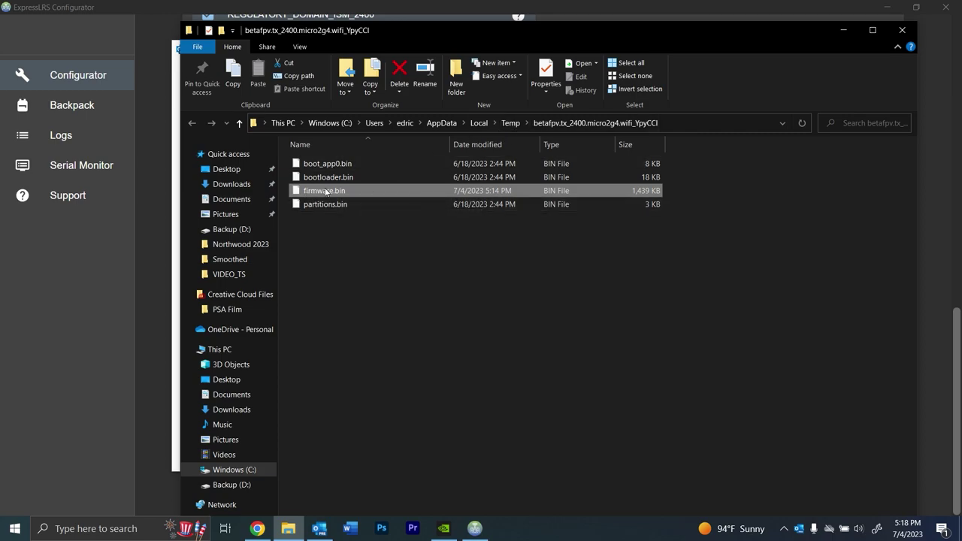
drag(326, 193, 216, 382)
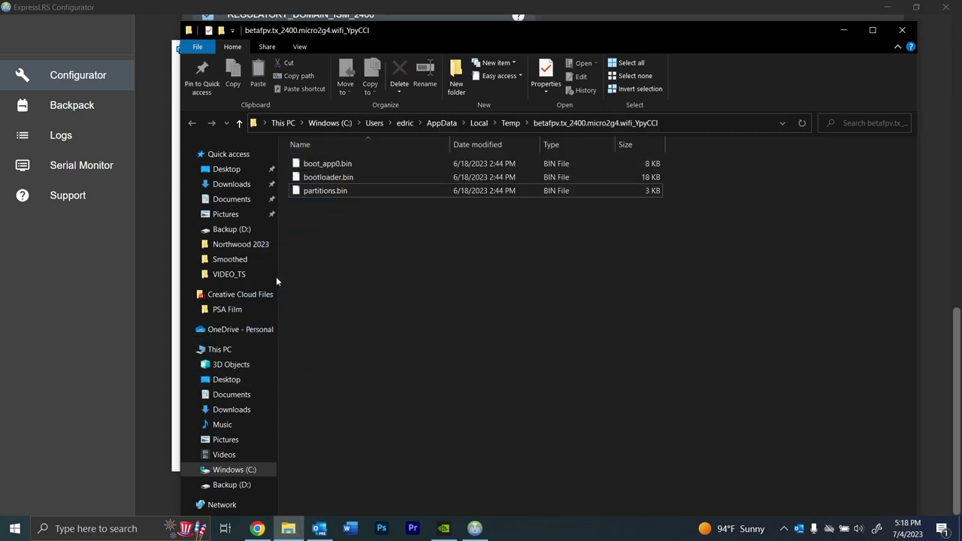
click(219, 380)
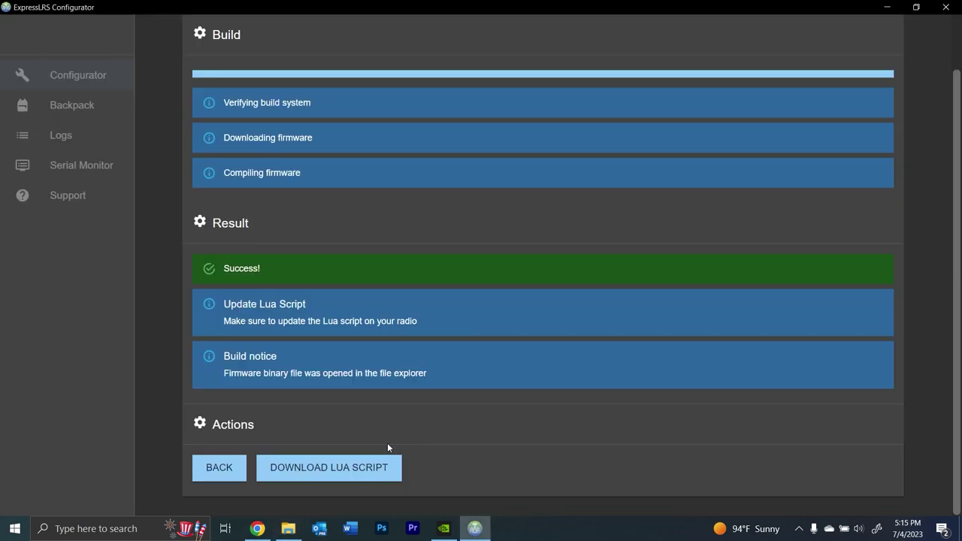
Return from the build result to the configuration, select the newly detected elrs_tx device at 10.0.0.1 and check its network device entry.
click(226, 471)
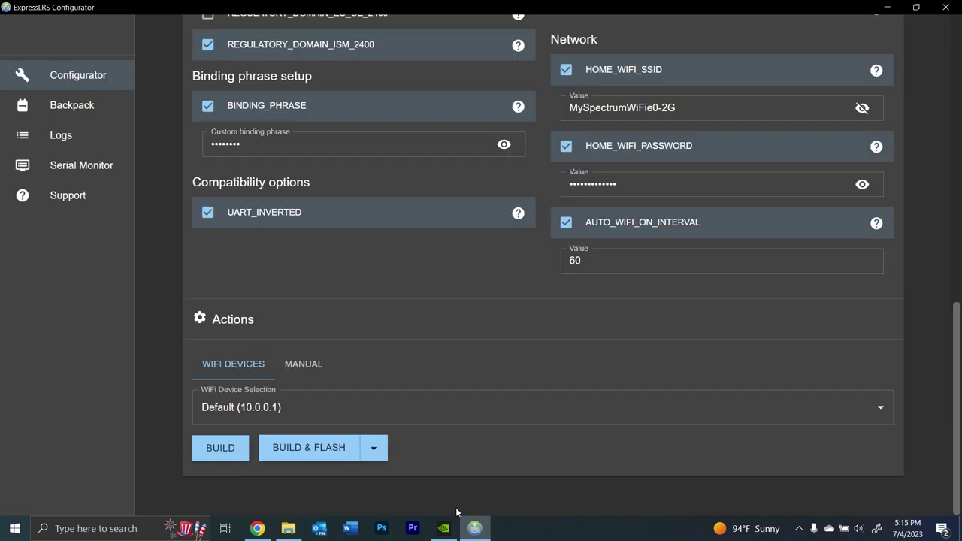
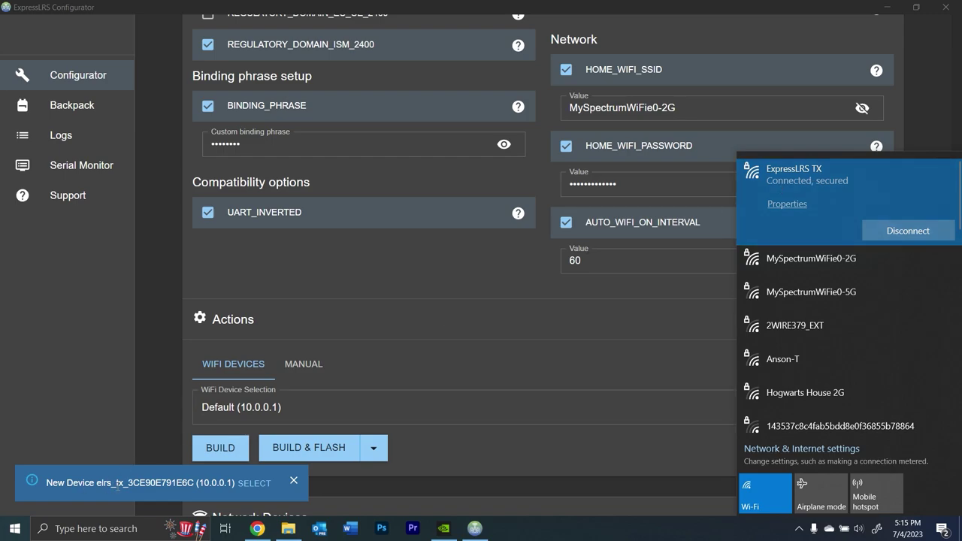
click(252, 483)
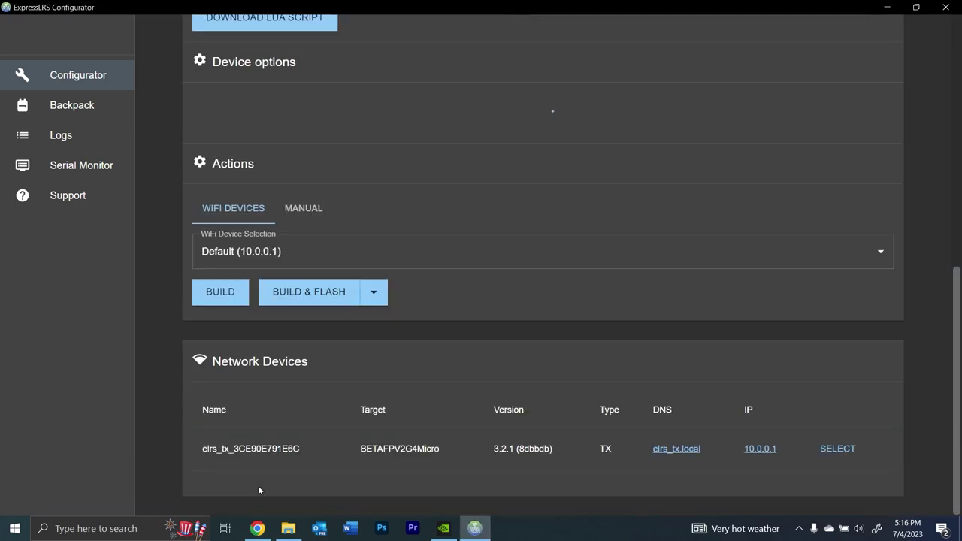
scroll(945, 248, down, 3)
drag(960, 317, 945, 481)
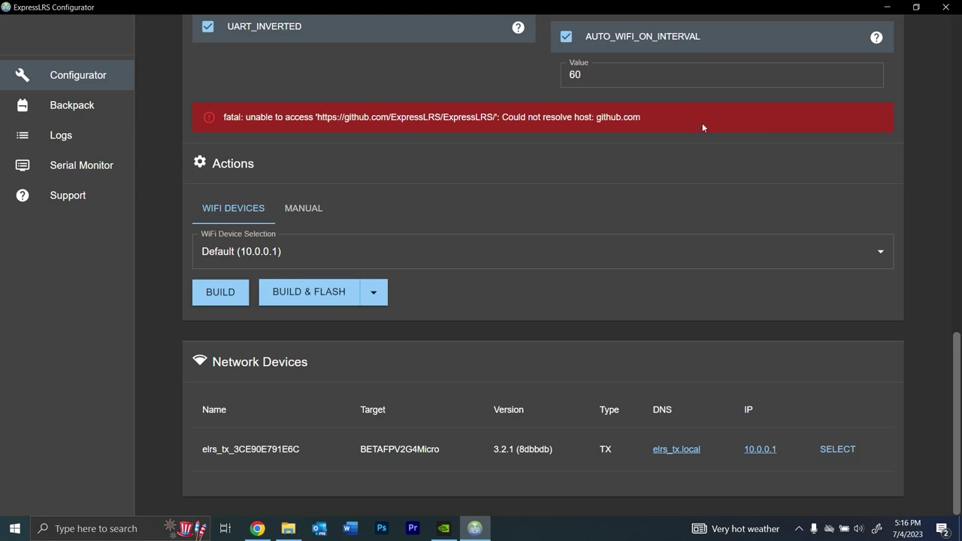
scroll(911, 192, up, 1)
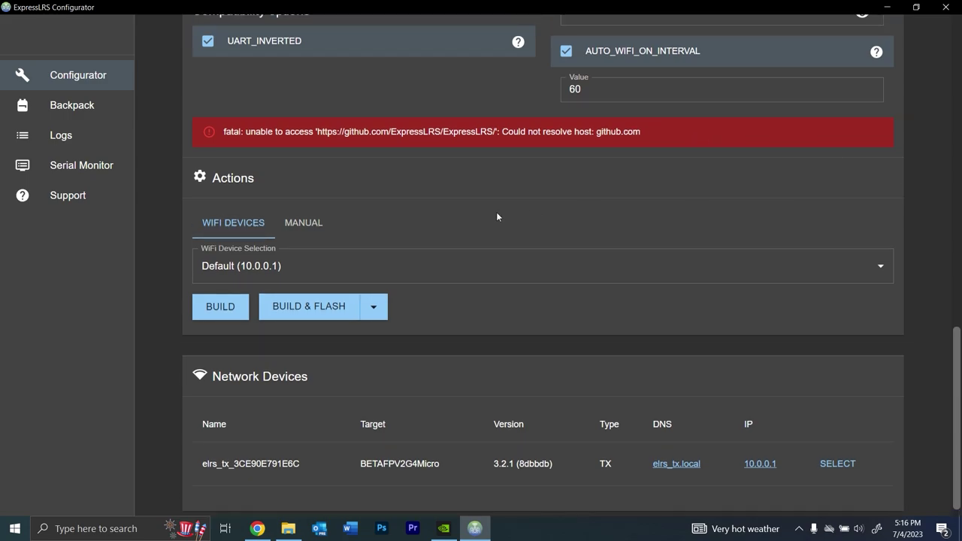
Switch to Chrome, open the transmitter's web page at 10.0.0.1 and review its runtime options.
key(alt+Tab)
click(312, 33)
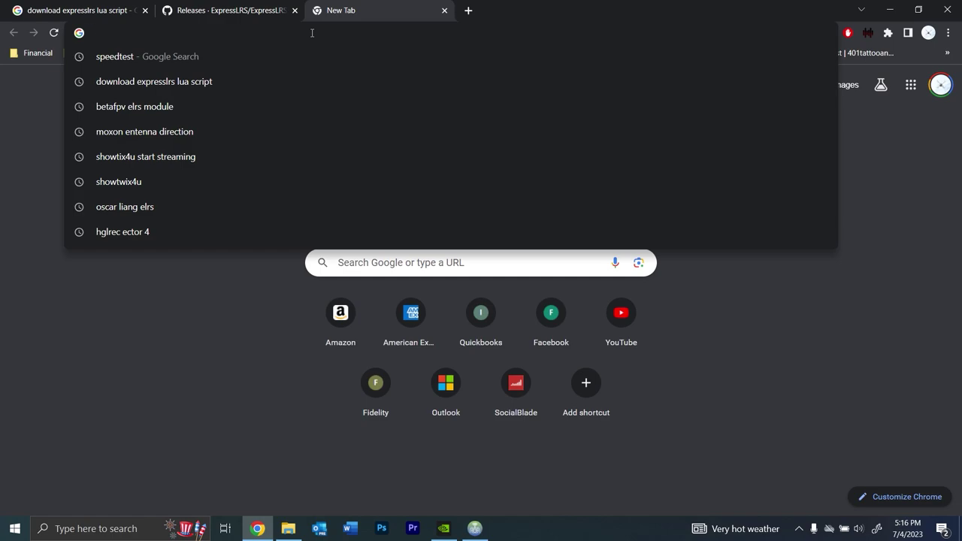
text(10.)
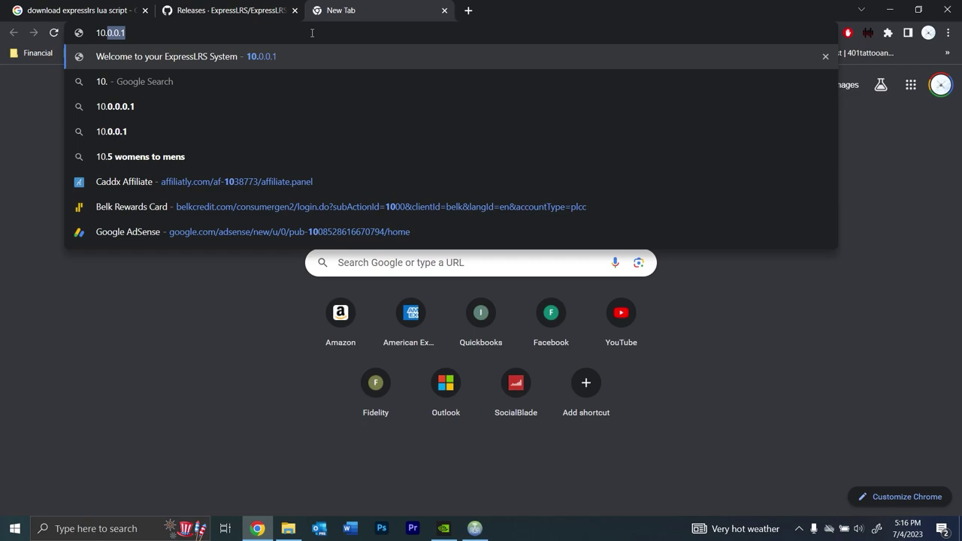
key(Return)
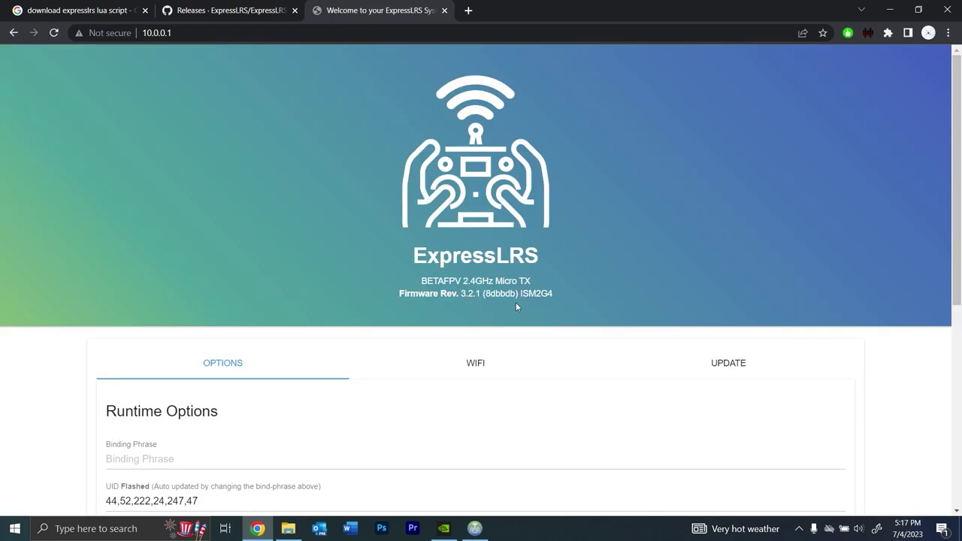
scroll(476, 301, down, 2)
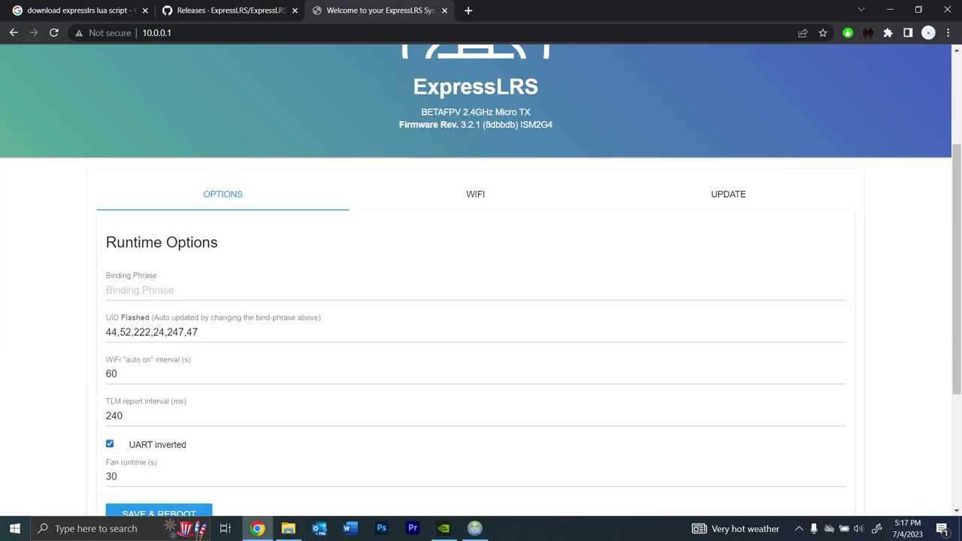
scroll(523, 175, down, 2)
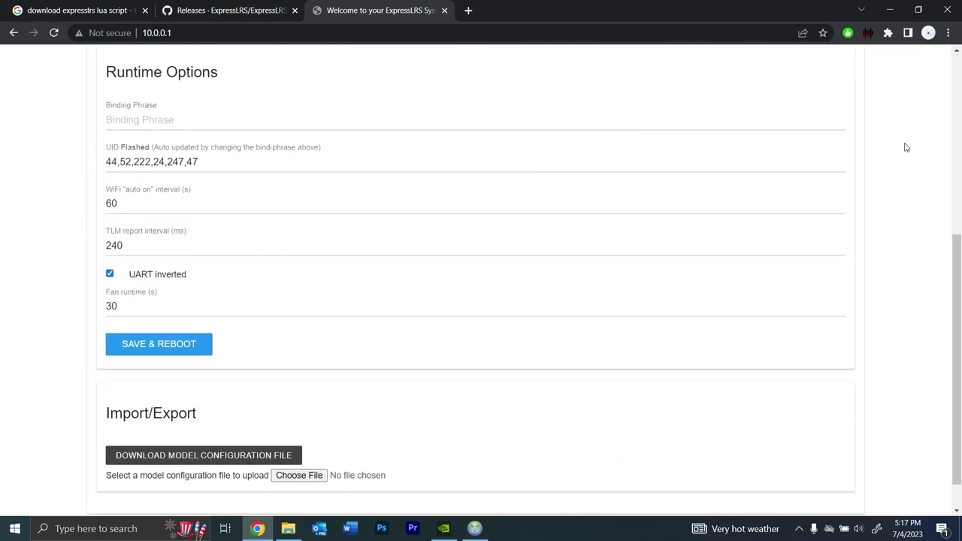
scroll(906, 147, up, 1)
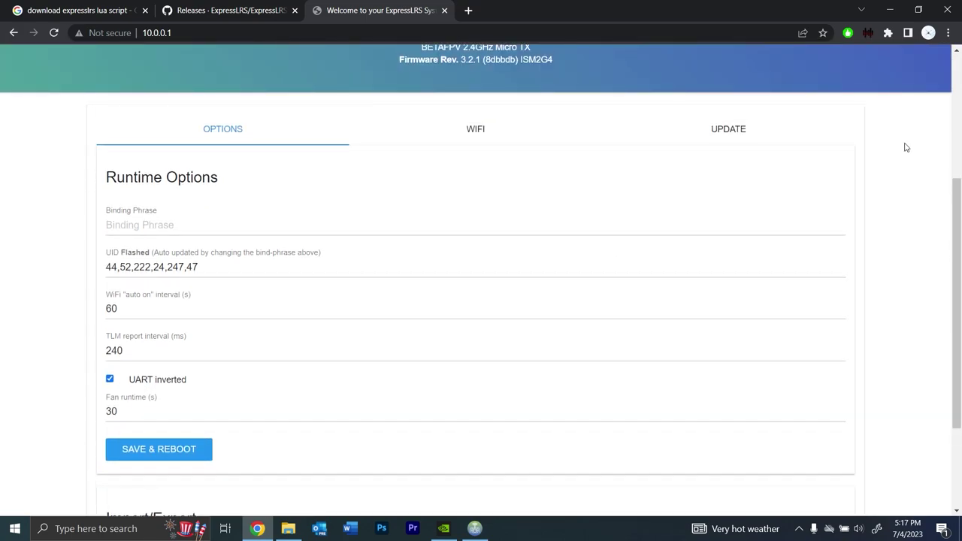
scroll(729, 138, up, 1)
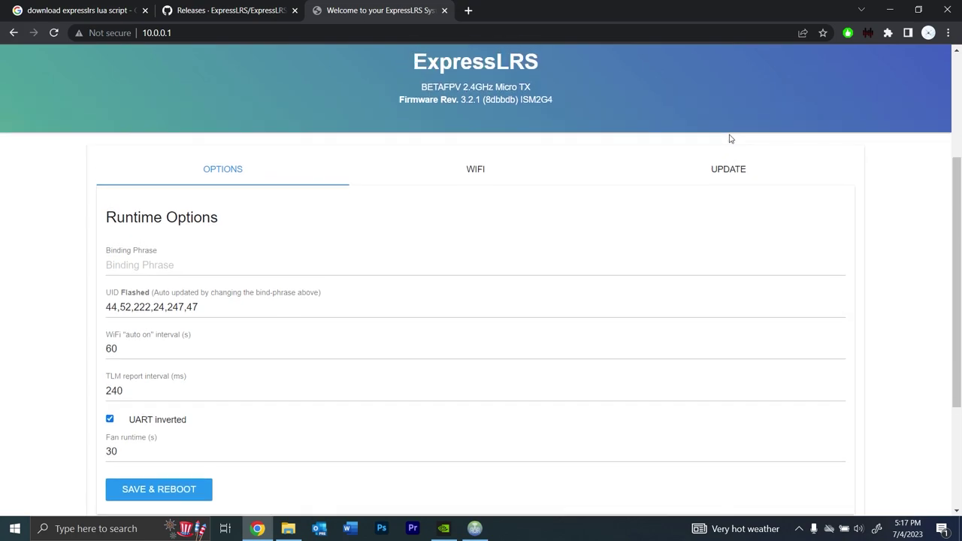
Choose firmware.bin from the Desktop folder as the firmware update file and start the update.
click(716, 181)
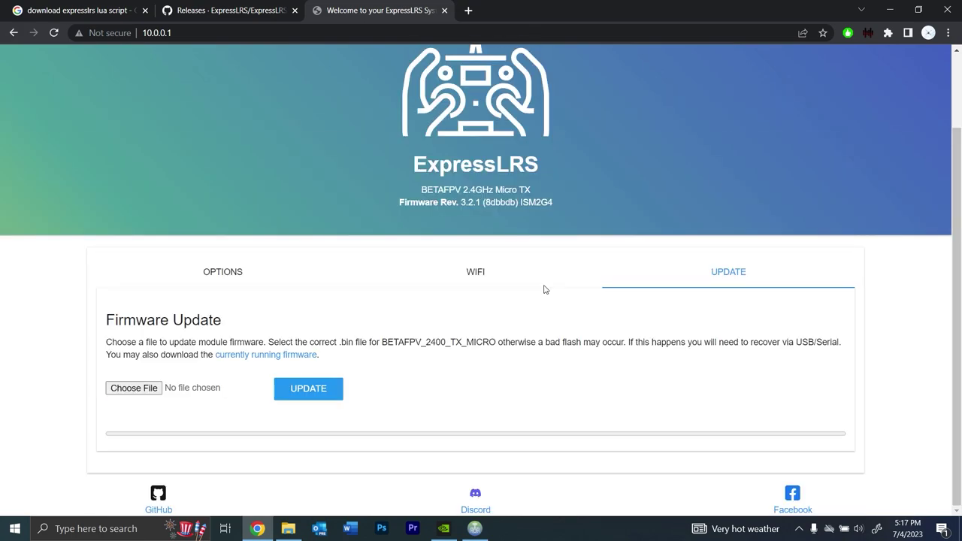
click(154, 387)
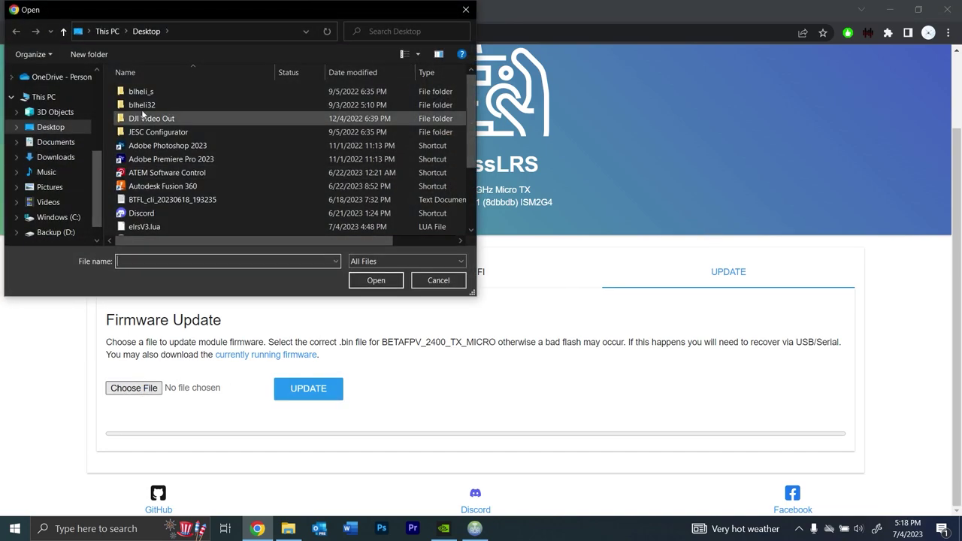
scroll(238, 119, down, 2)
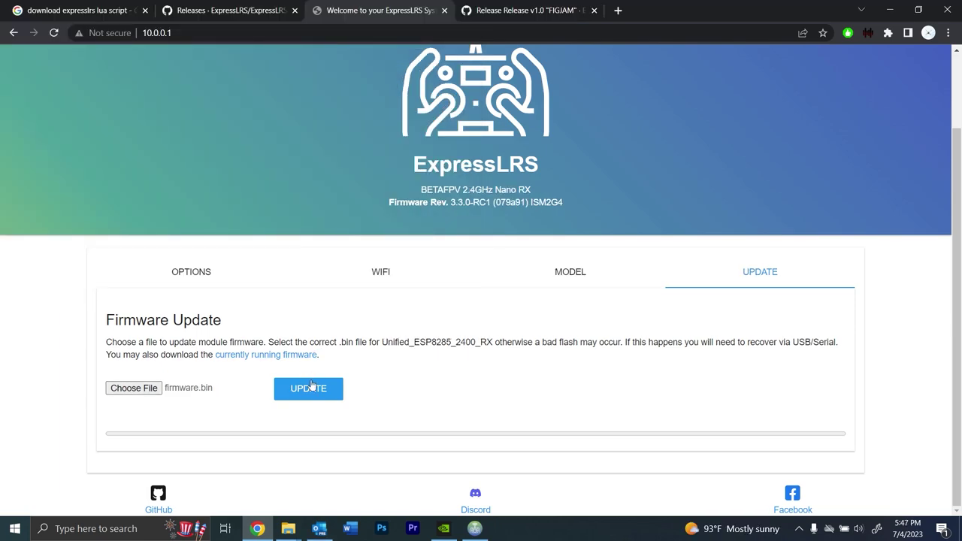
click(306, 389)
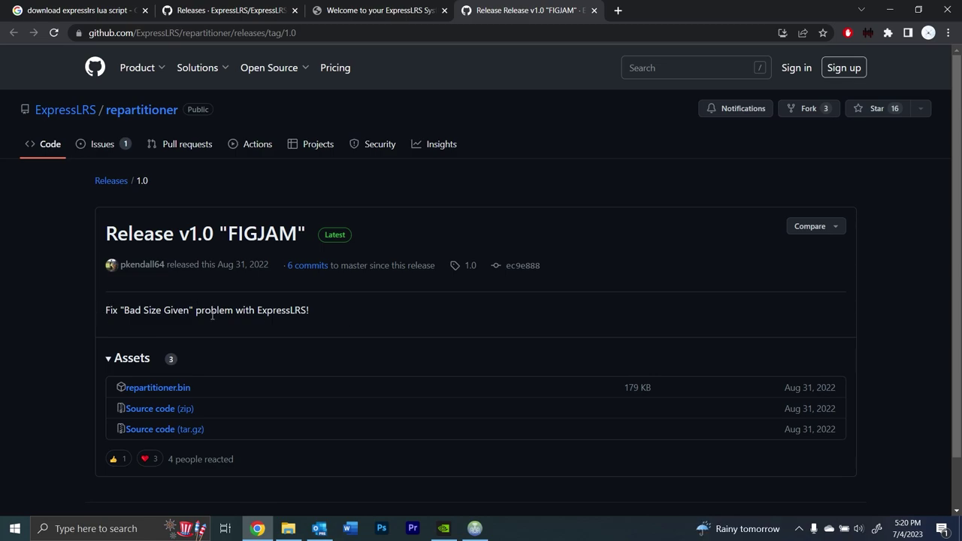
Review the ExpressLRS repartitioner v1.0 release page on GitHub for the "Bad Size Given" fix and its download files.
scroll(342, 328, down, 1)
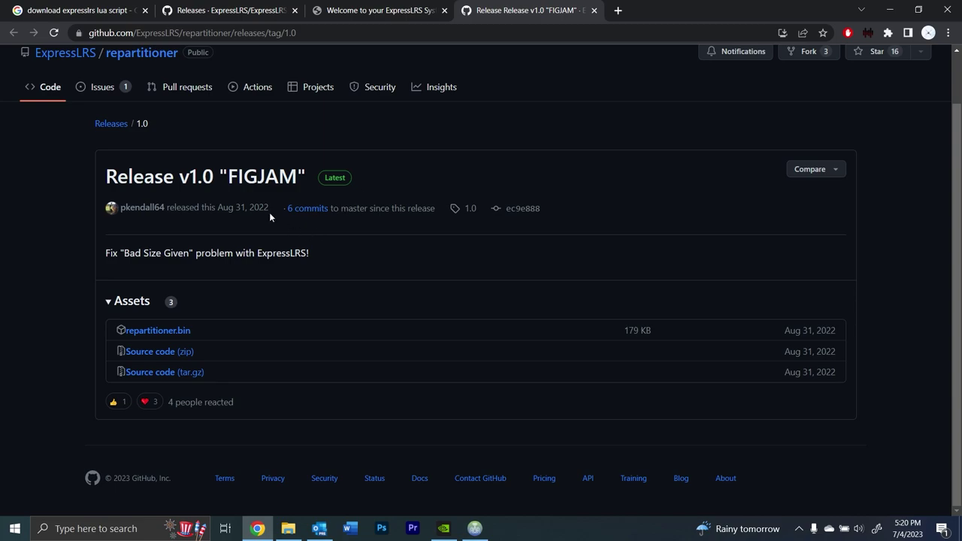
scroll(323, 251, up, 1)
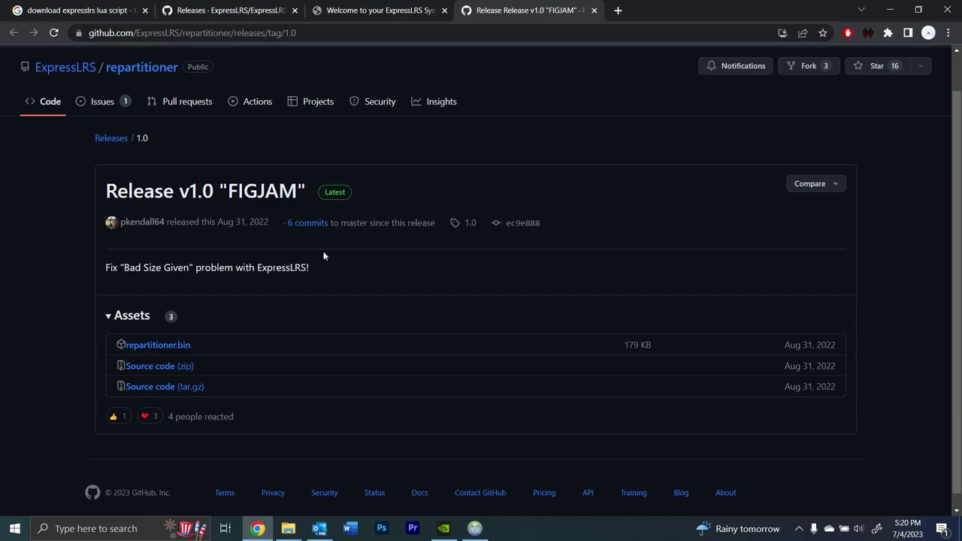
scroll(323, 251, down, 1)
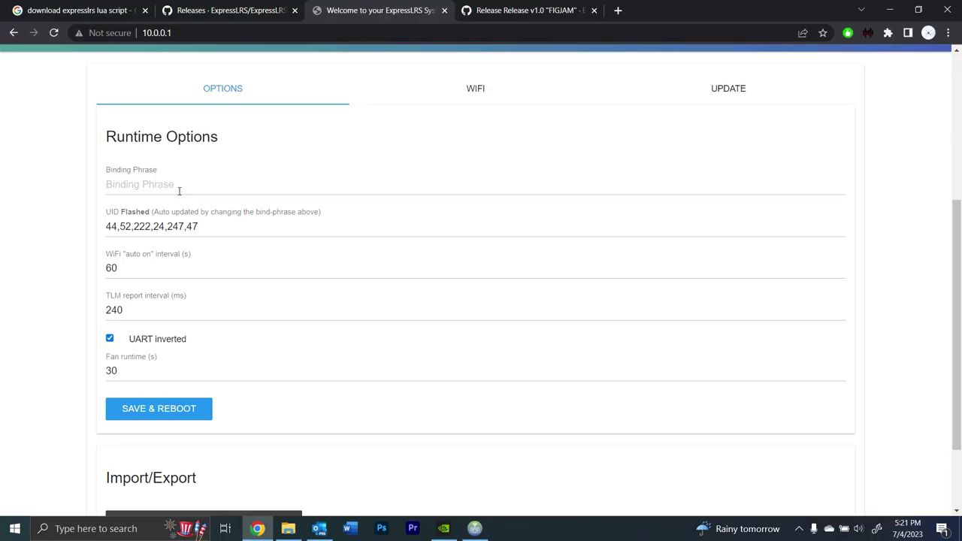
Check the binding phrase field in the transmitter's runtime options and examine its Wi-Fi network settings.
click(194, 185)
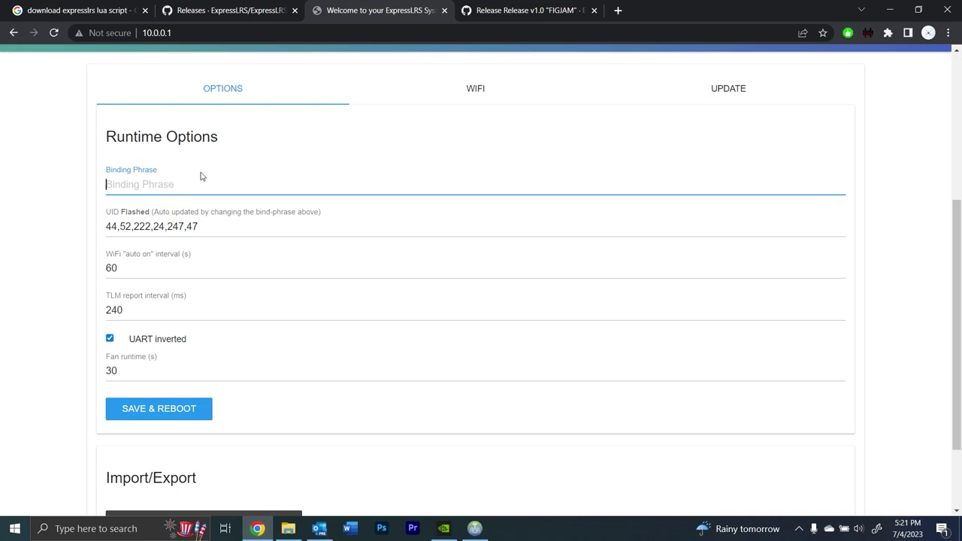
scroll(200, 176, up, 1)
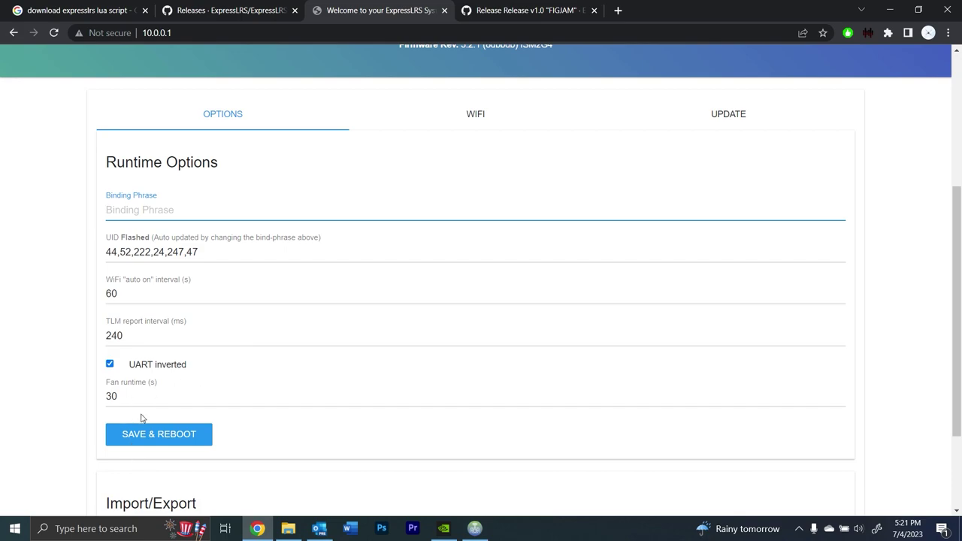
click(466, 113)
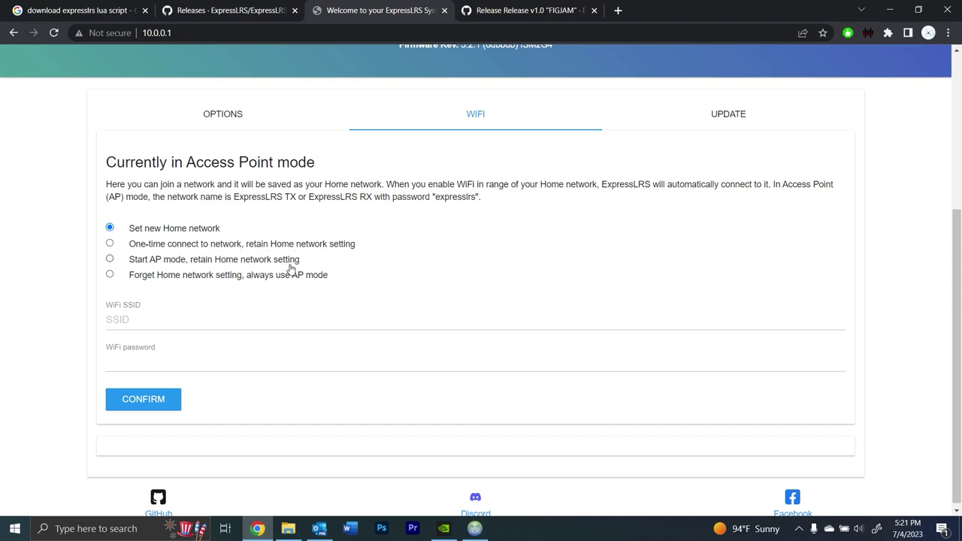
scroll(290, 268, down, 1)
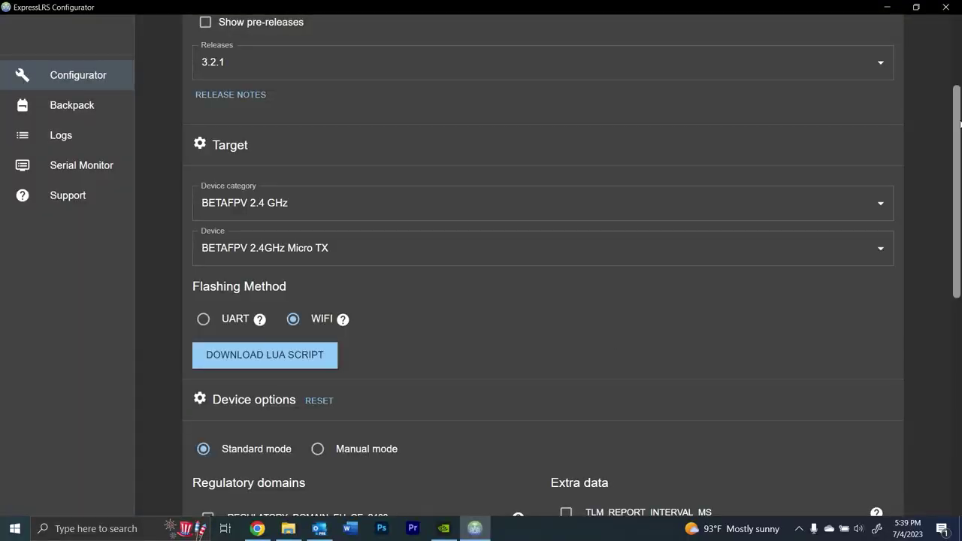
In ExpressLRS Configurator, set the target device to BETAFPV 2.4GHz Nano RX with the WIFI flashing method.
scroll(955, 139, down, 1)
scroll(281, 158, up, 2)
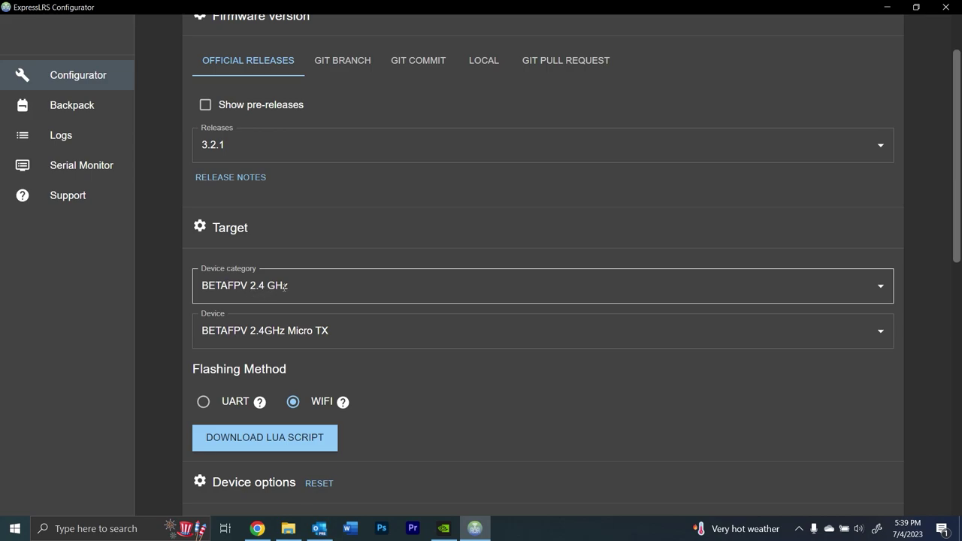
click(275, 327)
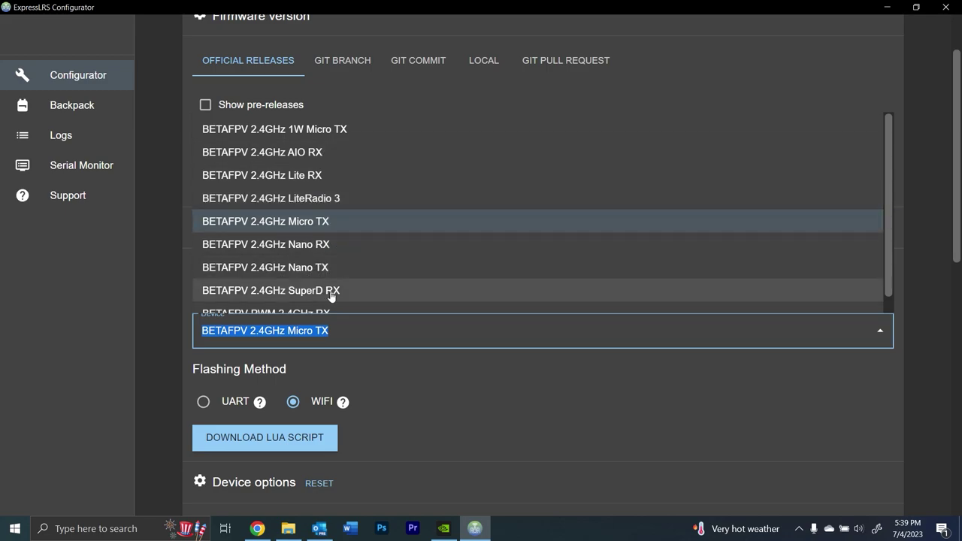
click(312, 246)
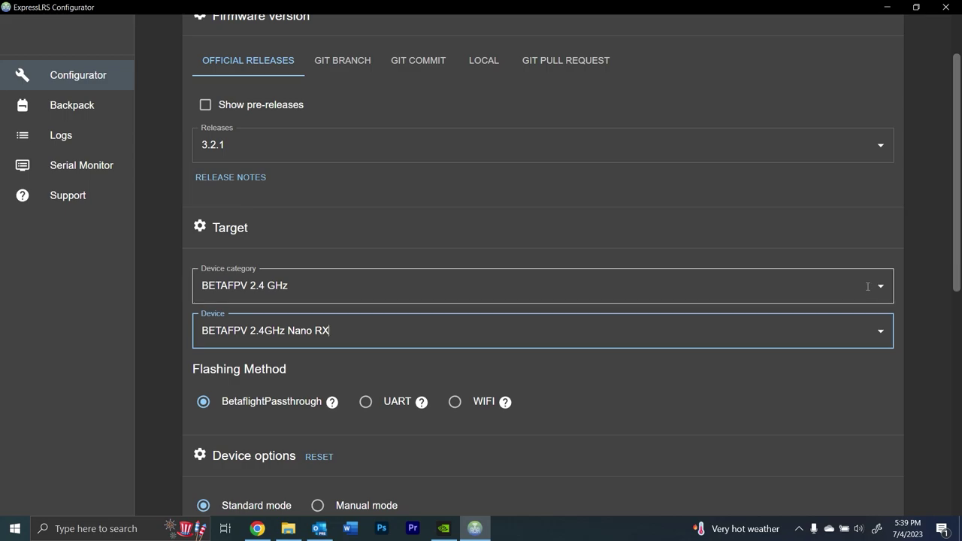
drag(948, 234, 949, 290)
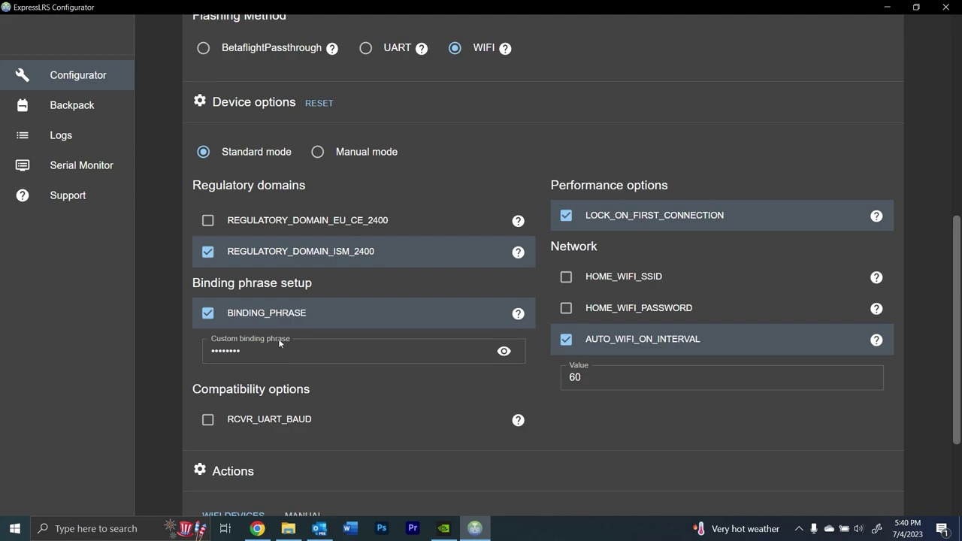
Check the binding phrase and automatic Wi-Fi interval options, and build the receiver firmware.
click(211, 354)
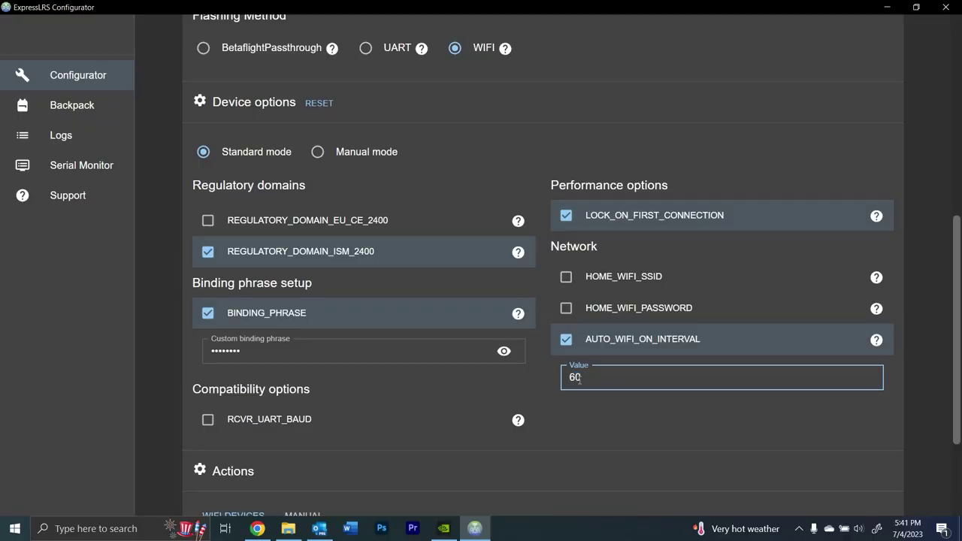
scroll(606, 378, down, 3)
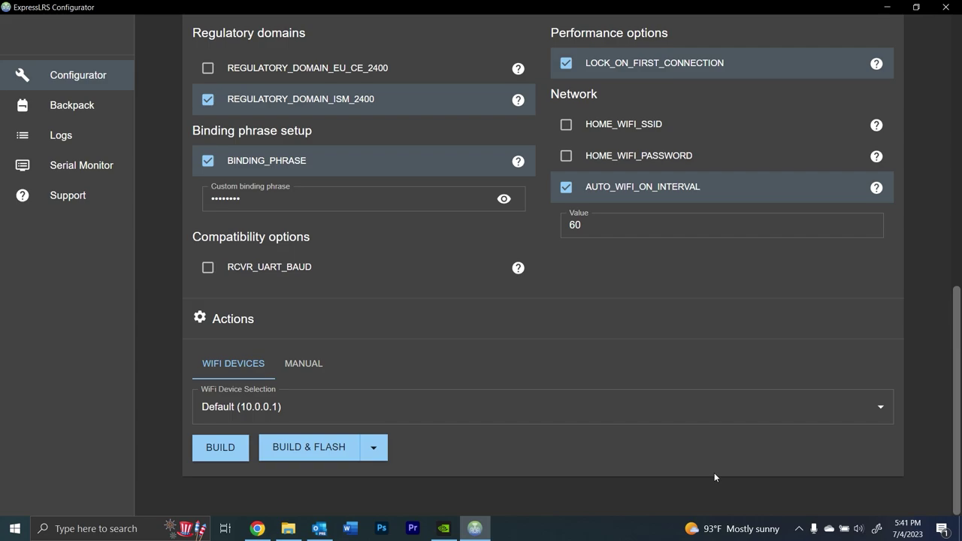
click(221, 455)
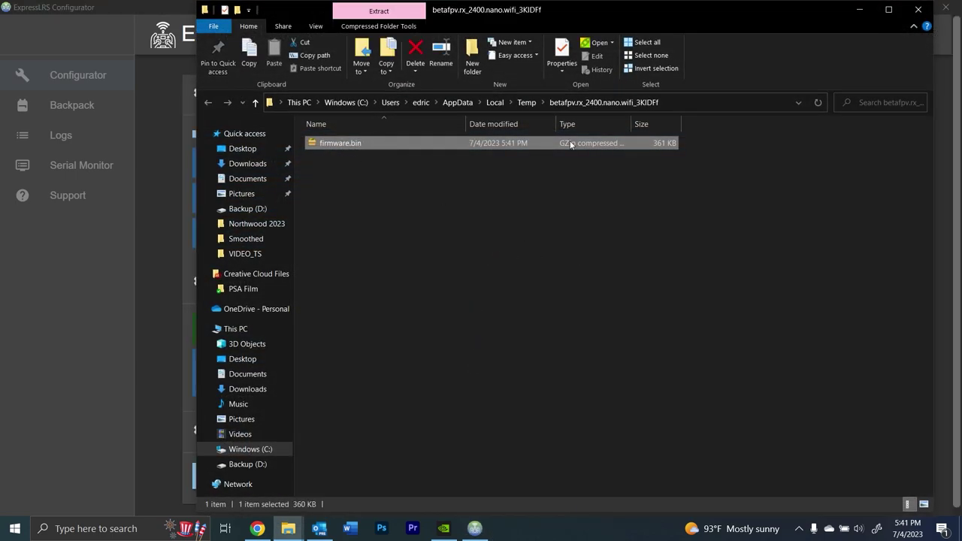
Fit the Type column's width in the build output folder and access firmware.bin.
double_click(631, 124)
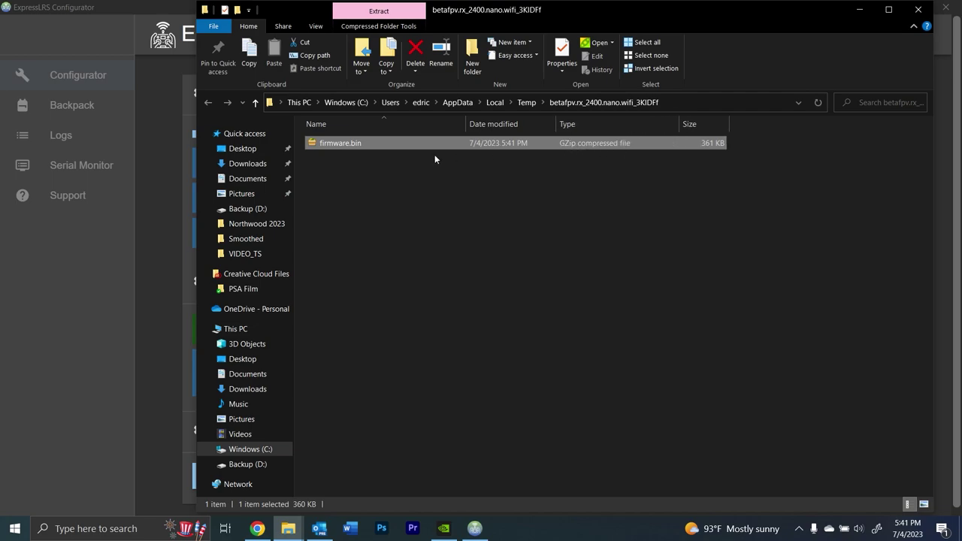
double_click(335, 144)
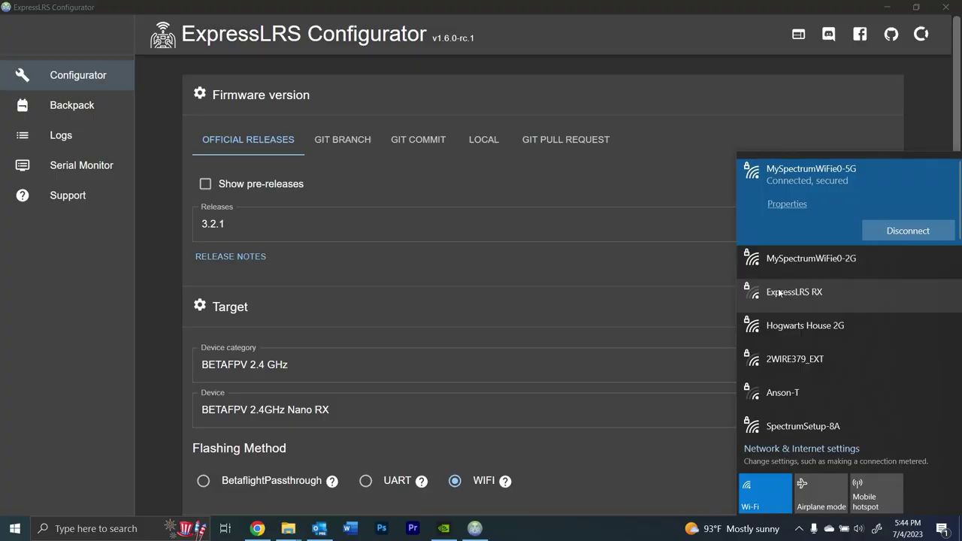
Connect to the ExpressLRS RX Wi-Fi network and open the receiver's web page at 10.0.0.1 in Chrome.
click(778, 288)
click(899, 301)
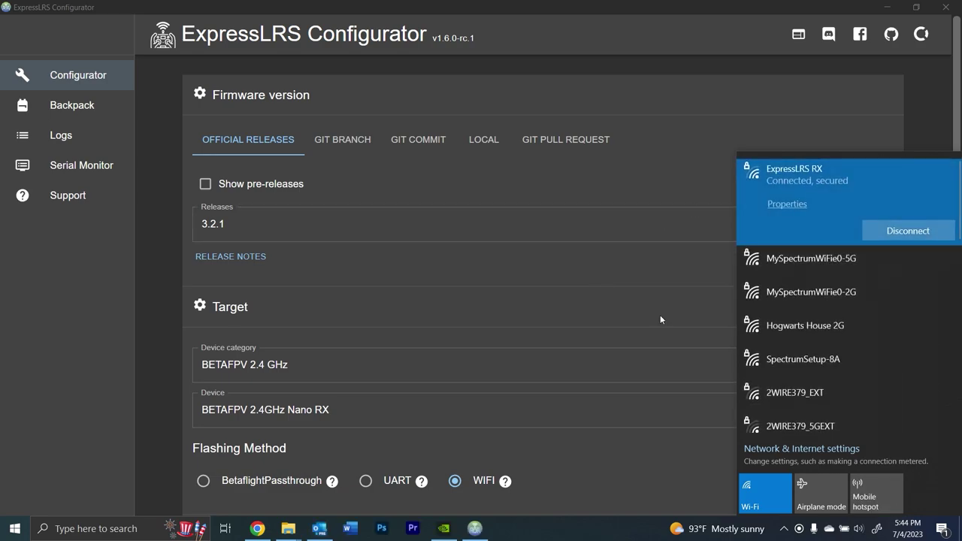
click(257, 529)
click(254, 33)
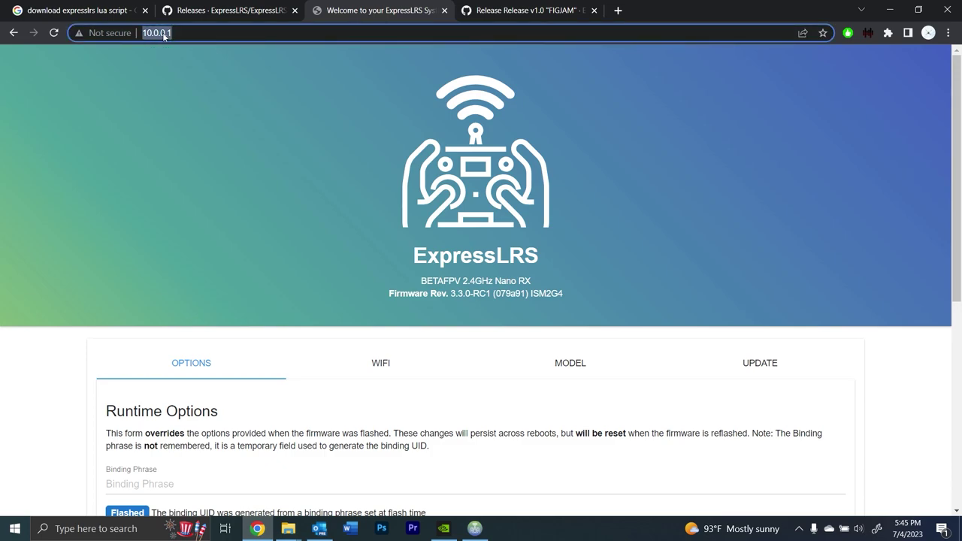
click(226, 30)
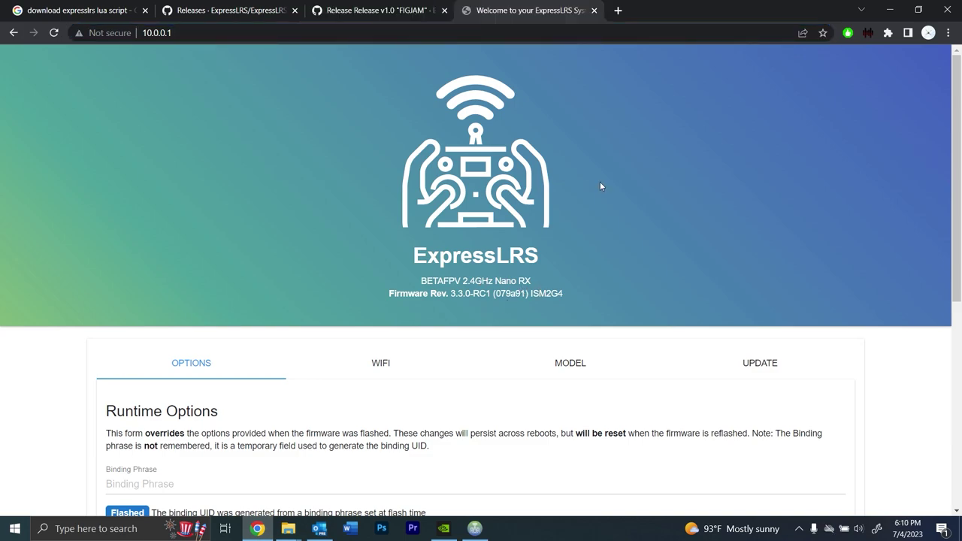
On the receiver's web page, set MySpectrumWiFie0-2G as the new home network and enter its Wi-Fi password.
scroll(600, 181, down, 1)
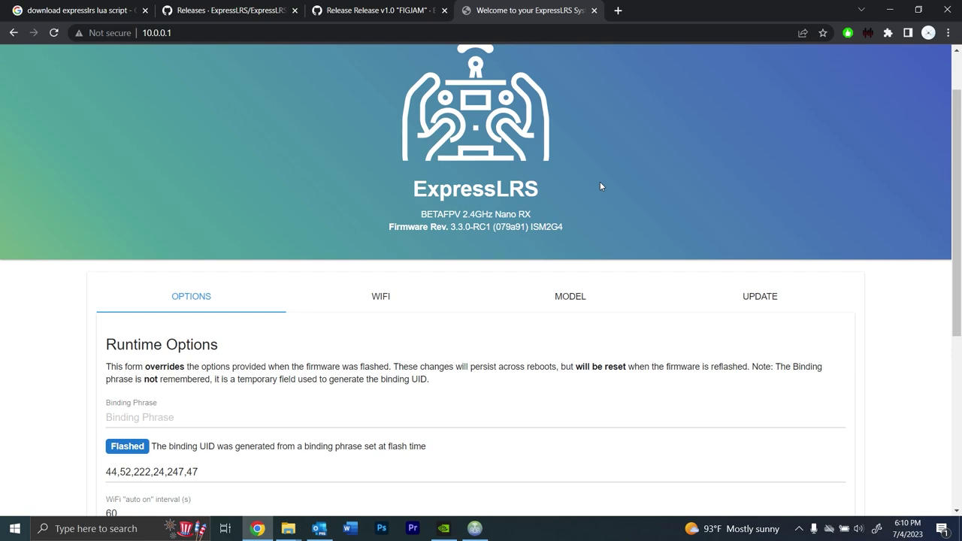
scroll(601, 129, down, 1)
scroll(601, 128, down, 1)
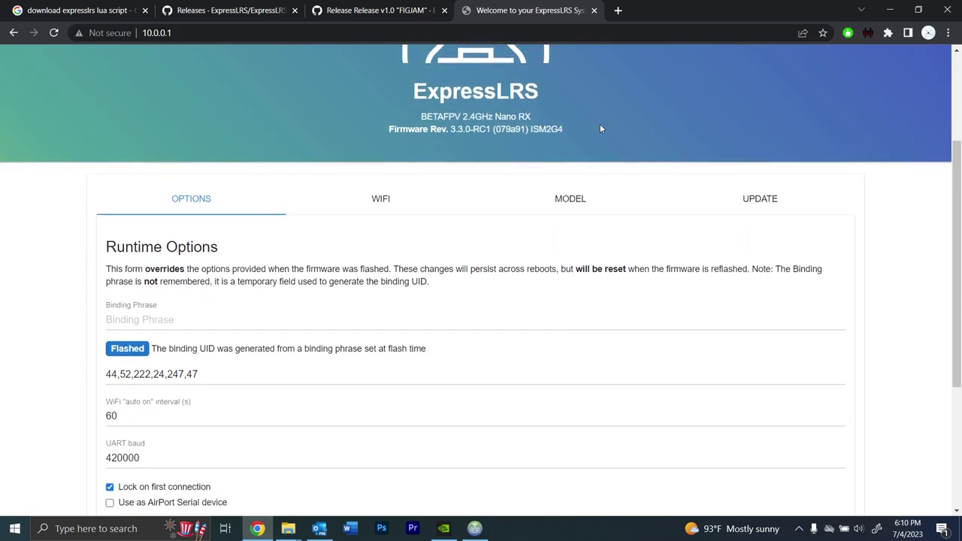
scroll(600, 128, down, 1)
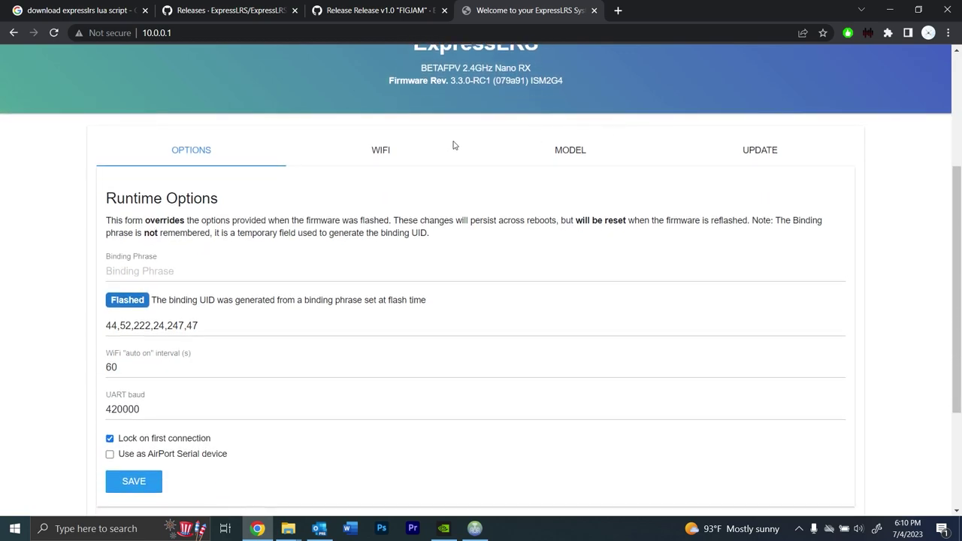
click(385, 151)
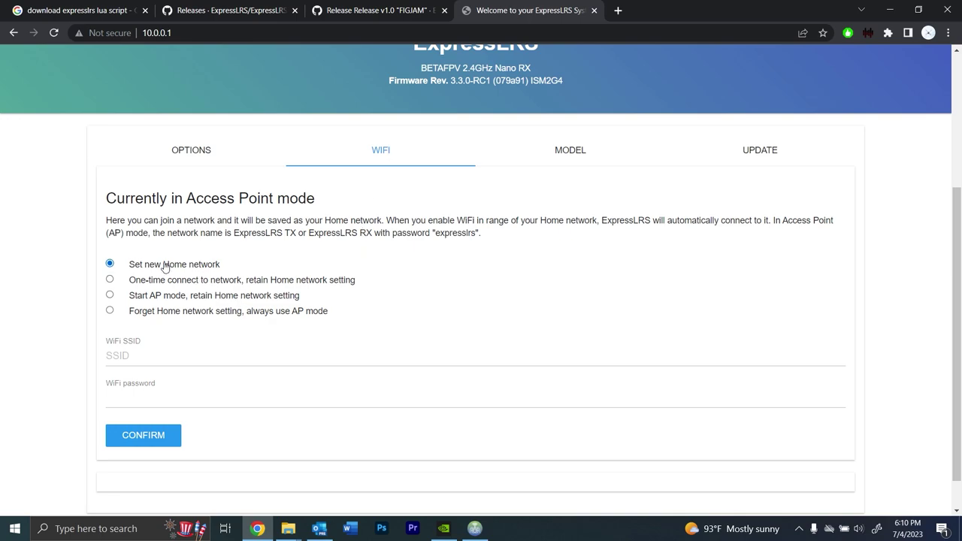
click(161, 356)
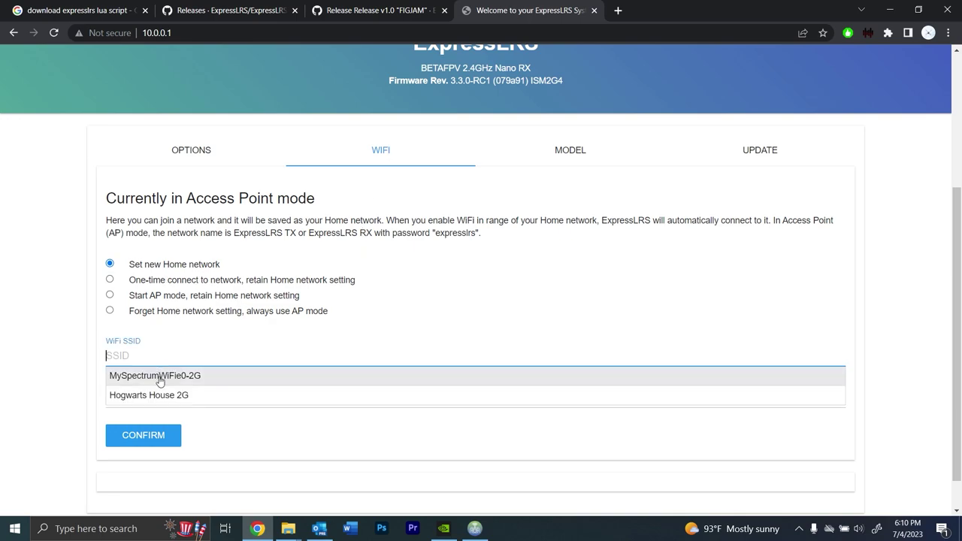
click(160, 376)
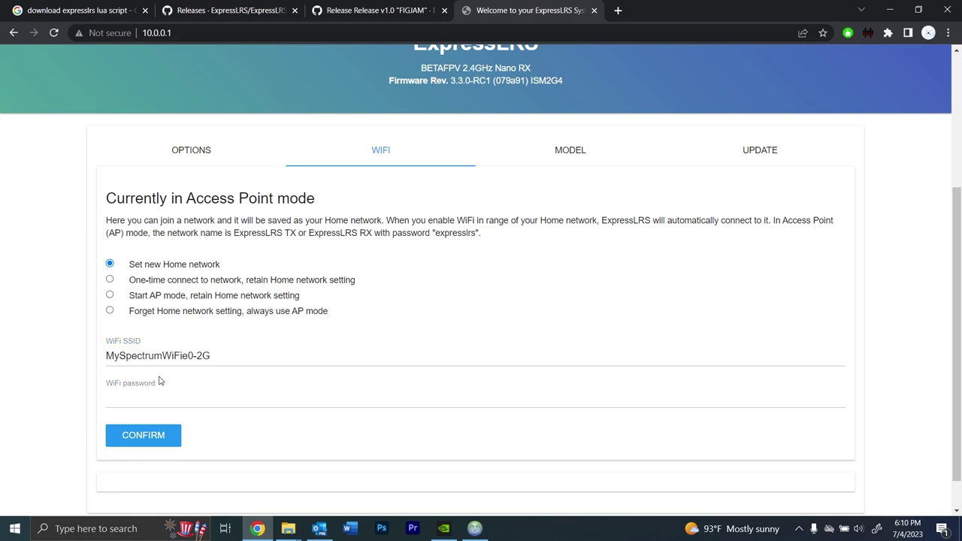
click(168, 396)
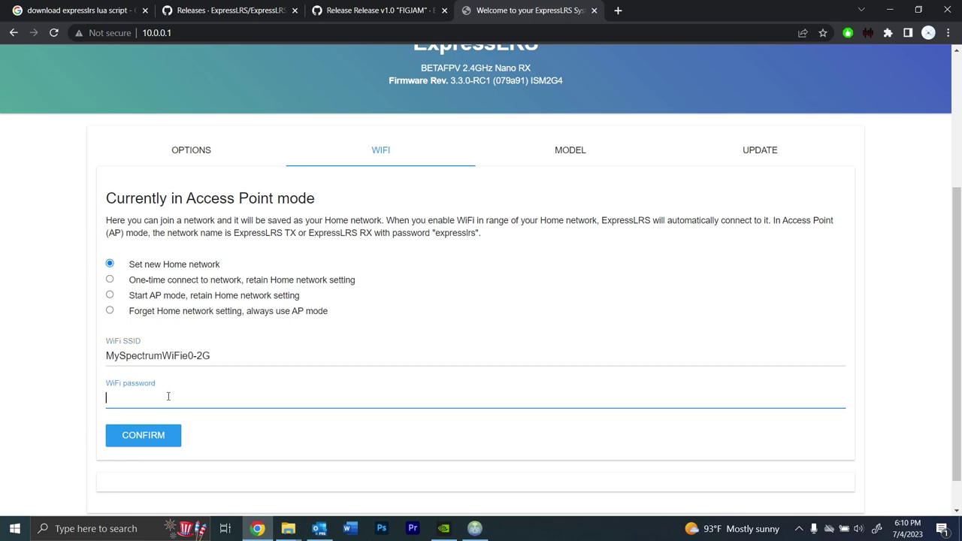
text(********)
click(159, 436)
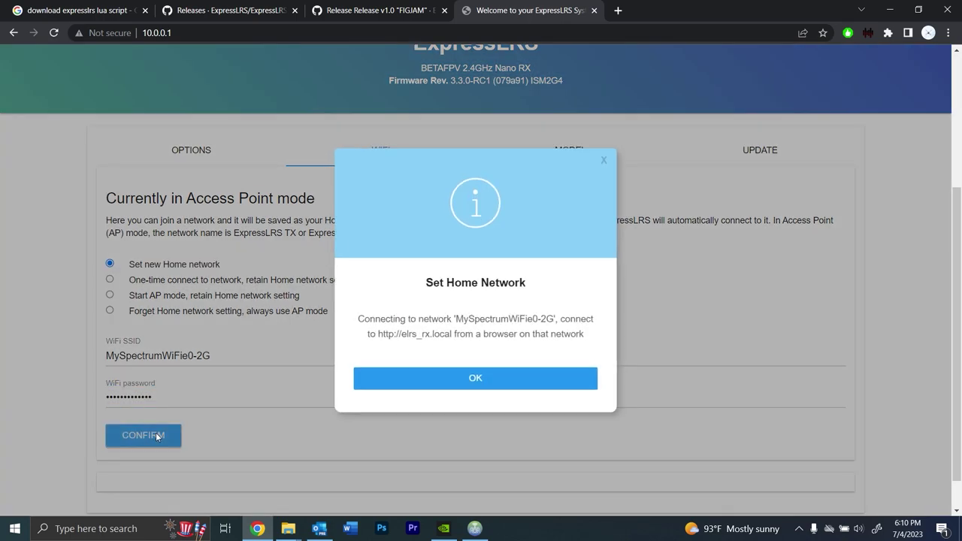
drag(378, 337, 453, 337)
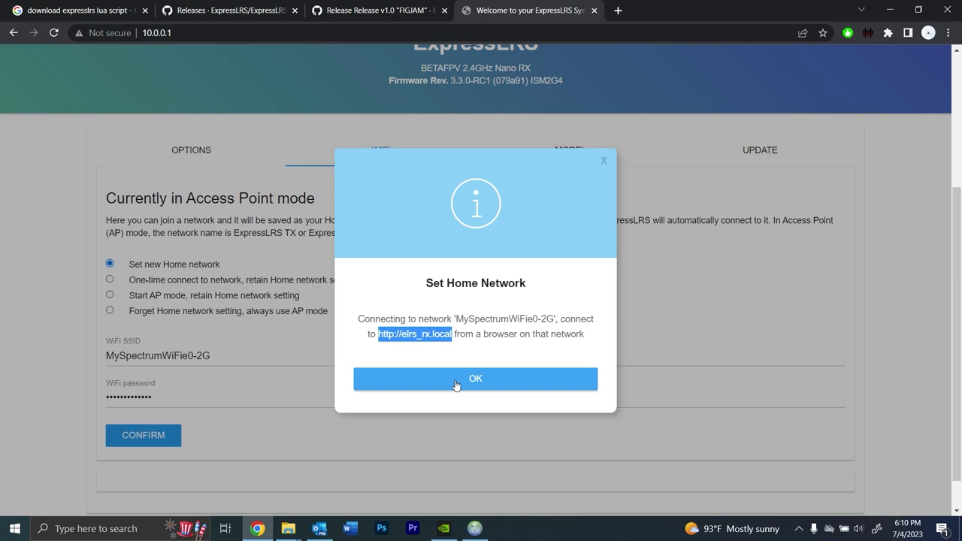
click(455, 382)
Connect the computer to the MySpectrumWiFie0-2G Wi-Fi network.
click(829, 528)
click(878, 260)
click(890, 267)
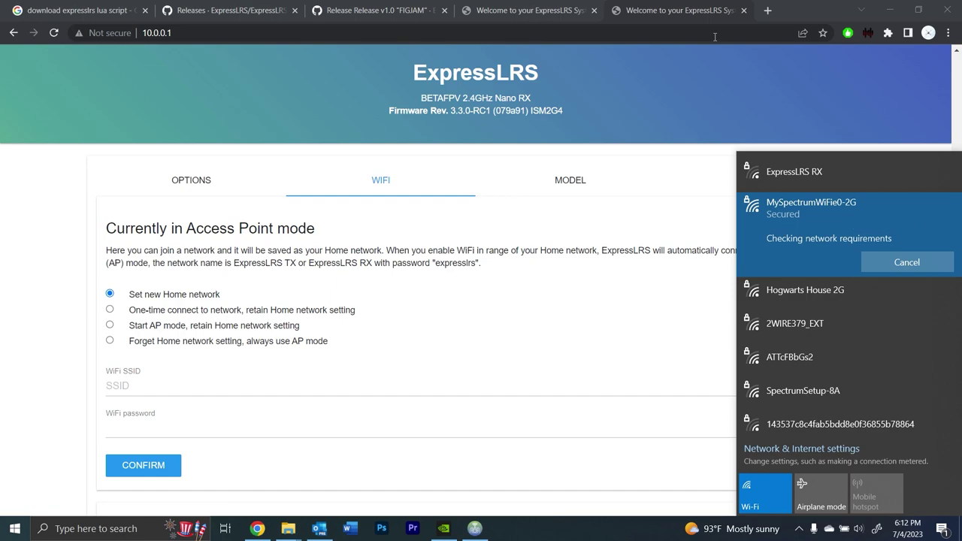
click(789, 91)
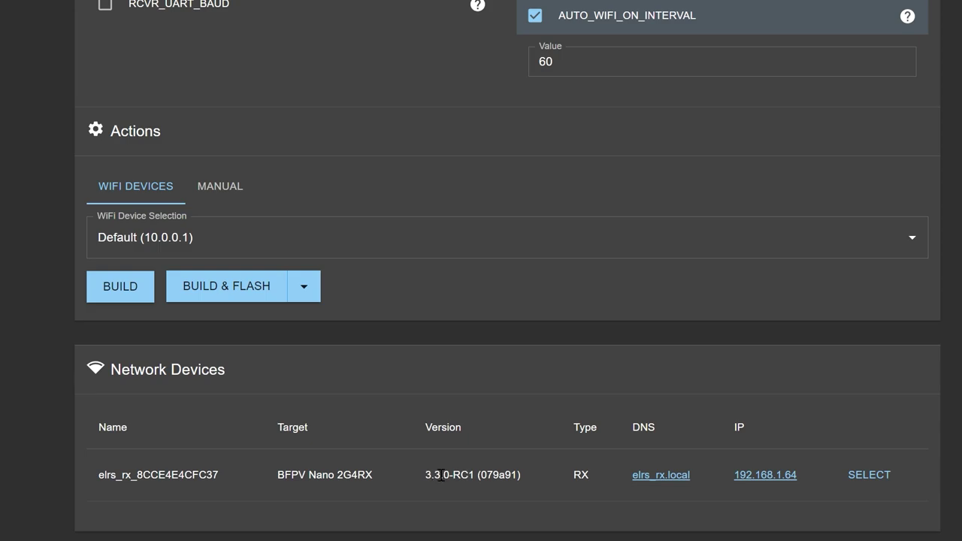
In ExpressLRS Configurator, check the detected receiver's version and the device options, and build and flash its firmware over Wi-Fi.
drag(522, 482, 429, 486)
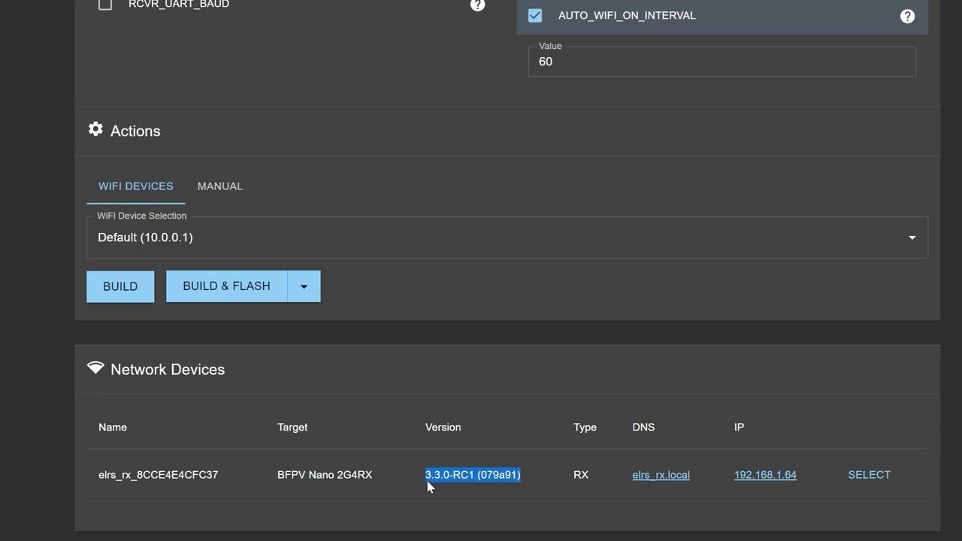
click(504, 474)
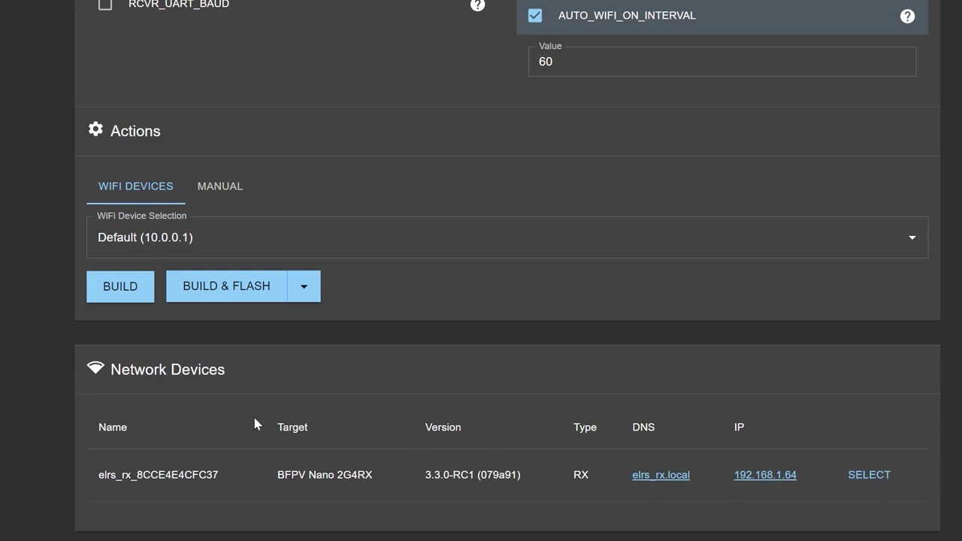
scroll(409, 230, up, 2)
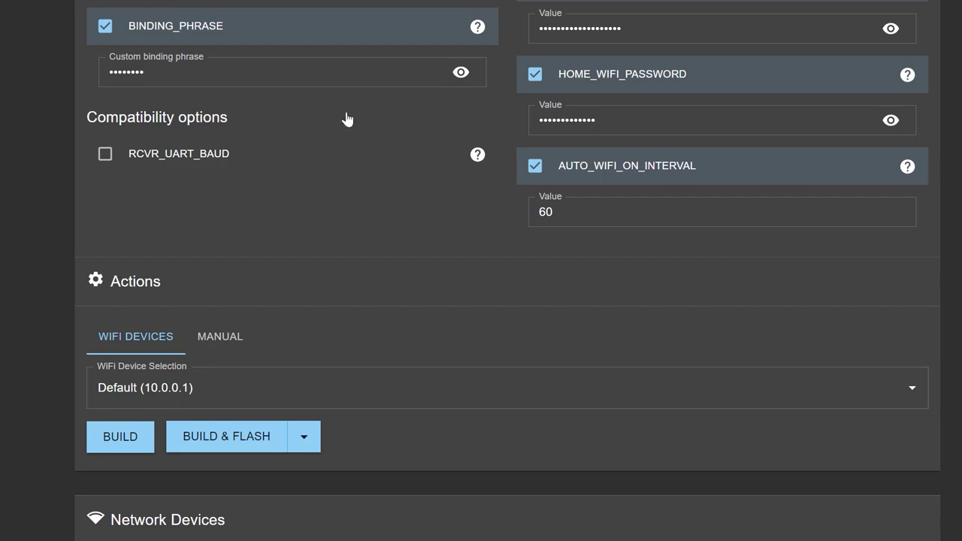
scroll(190, 44, up, 3)
scroll(46, 52, up, 2)
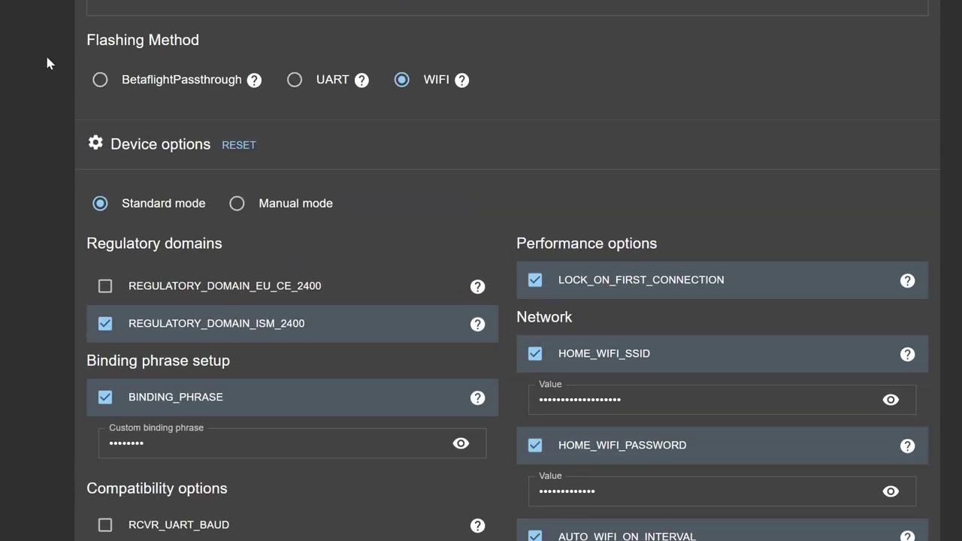
scroll(45, 52, down, 6)
scroll(47, 57, down, 1)
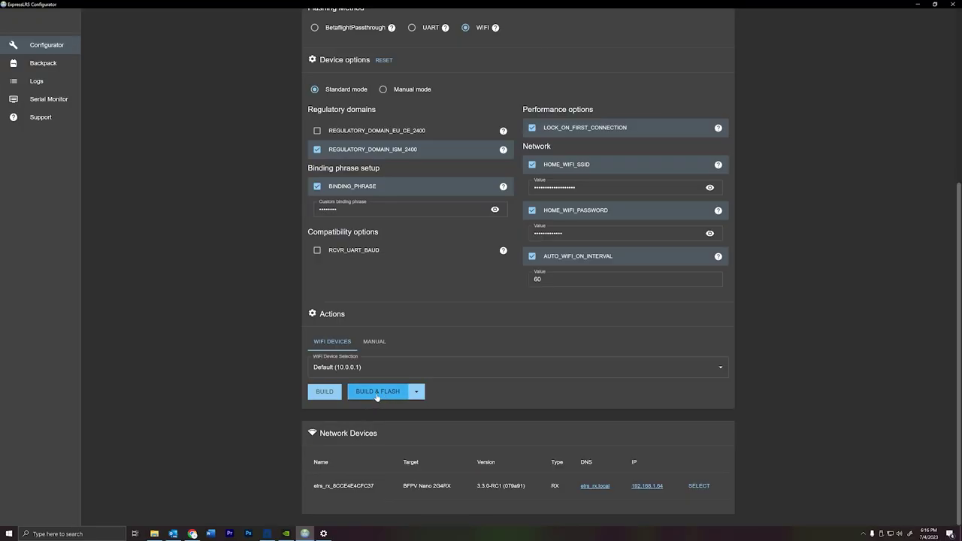
click(377, 392)
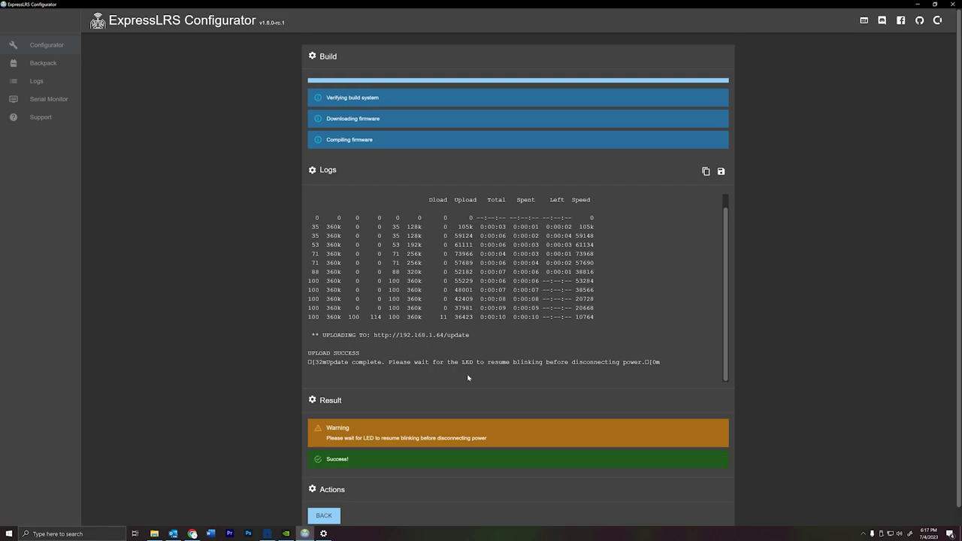
click(325, 515)
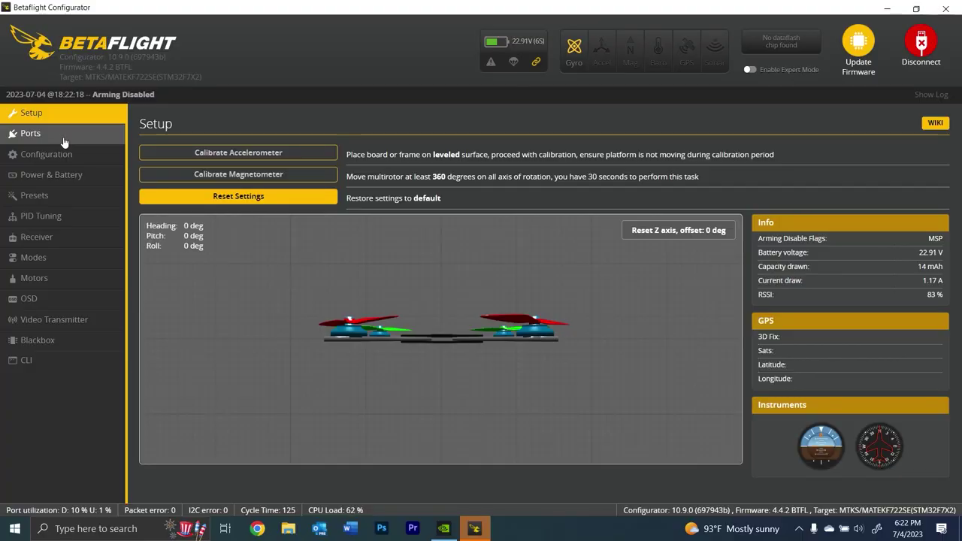
In Betaflight Configurator, check the serial port assignments and review the failsafe settings with Expert Mode enabled.
click(64, 140)
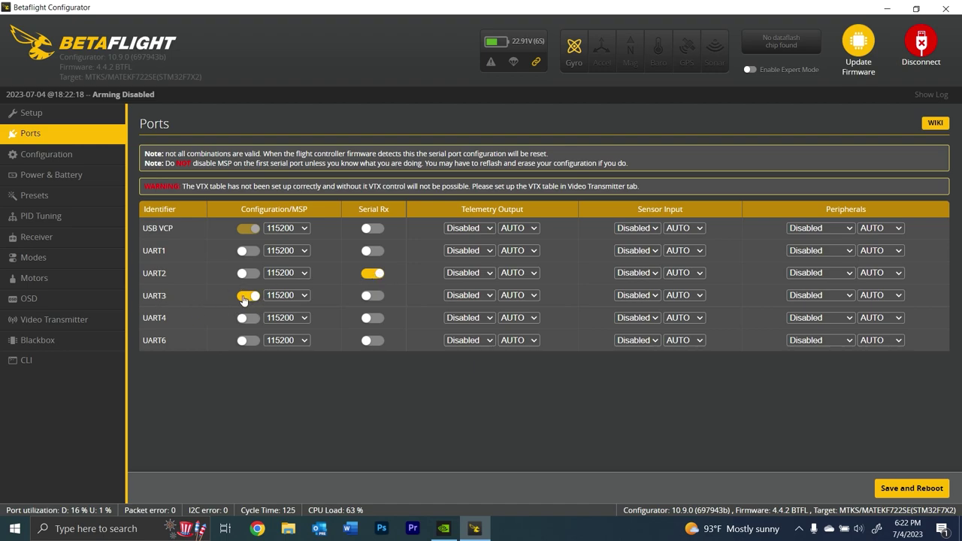
click(70, 193)
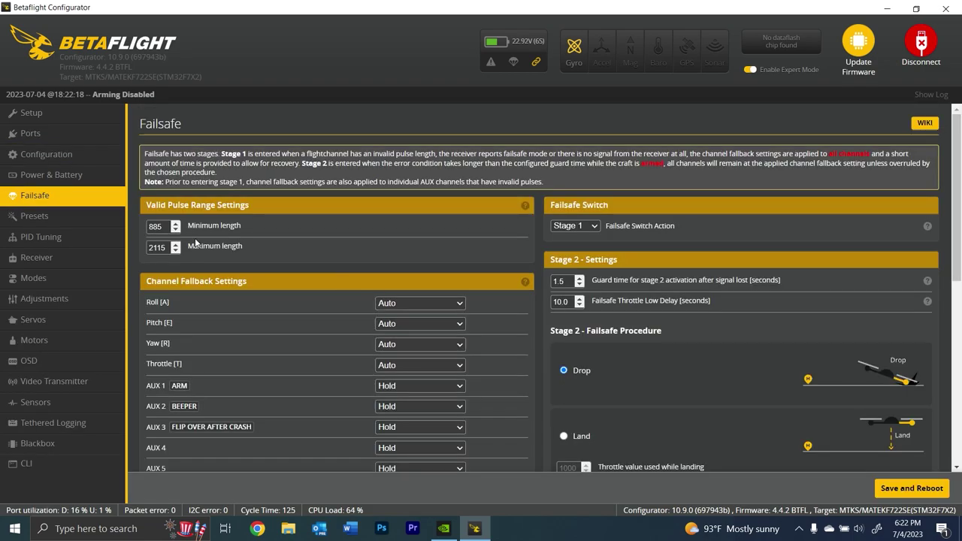
scroll(445, 227, down, 1)
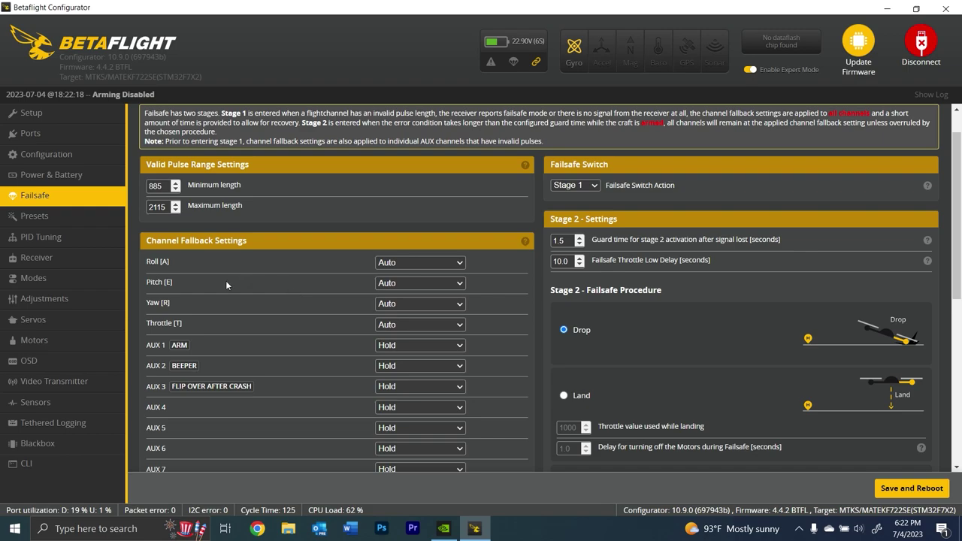
Set the receiver mode to Serial (via UART) with CRSF as the serial receiver provider, and check the channel map and channel bars.
click(67, 260)
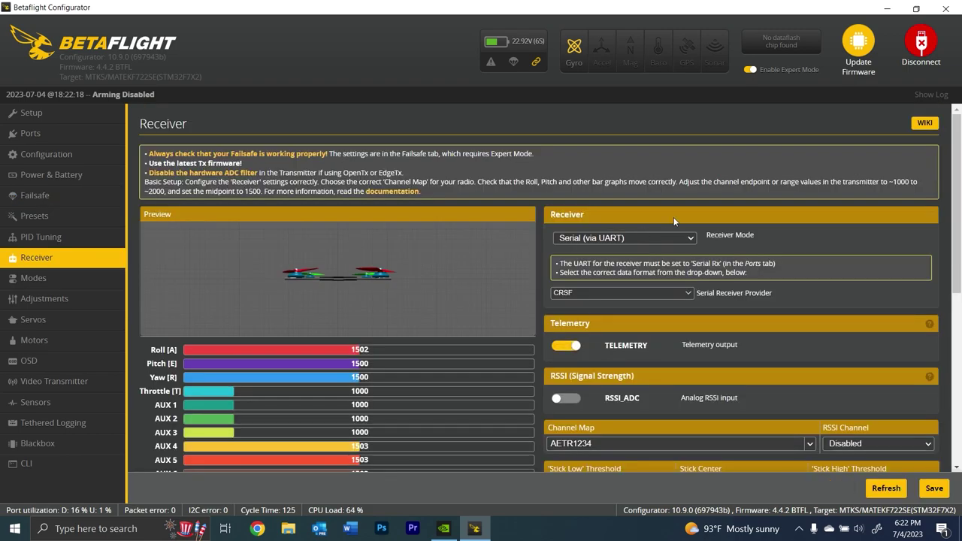
click(627, 242)
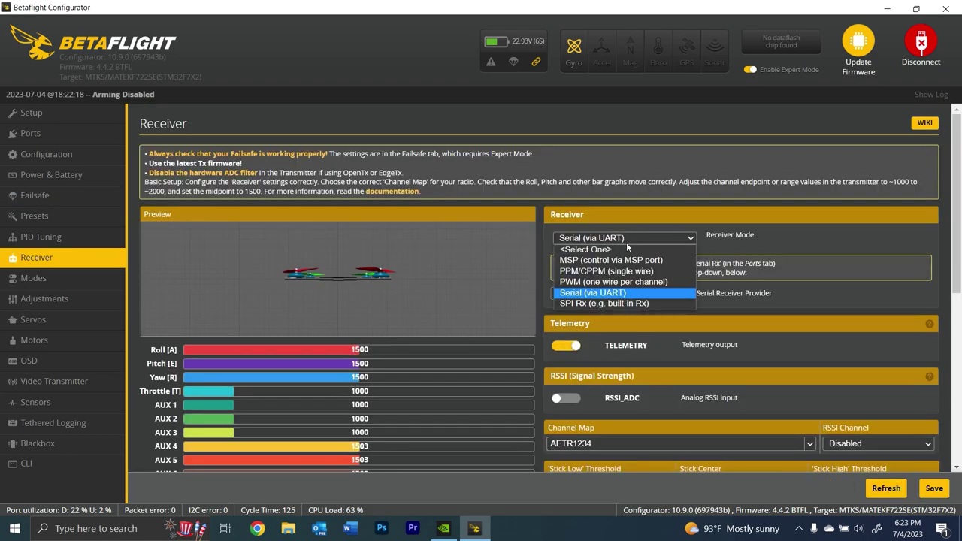
click(633, 291)
click(632, 293)
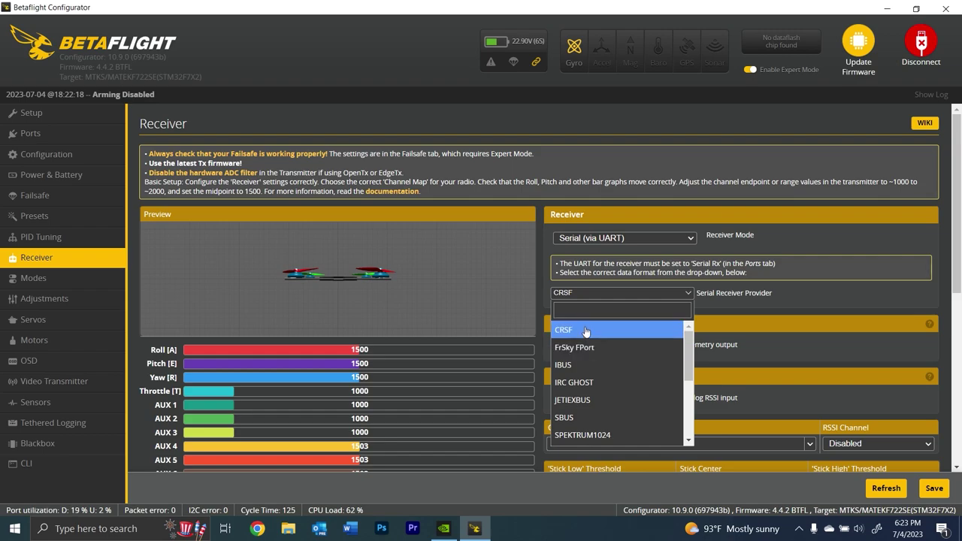
scroll(627, 250, down, 2)
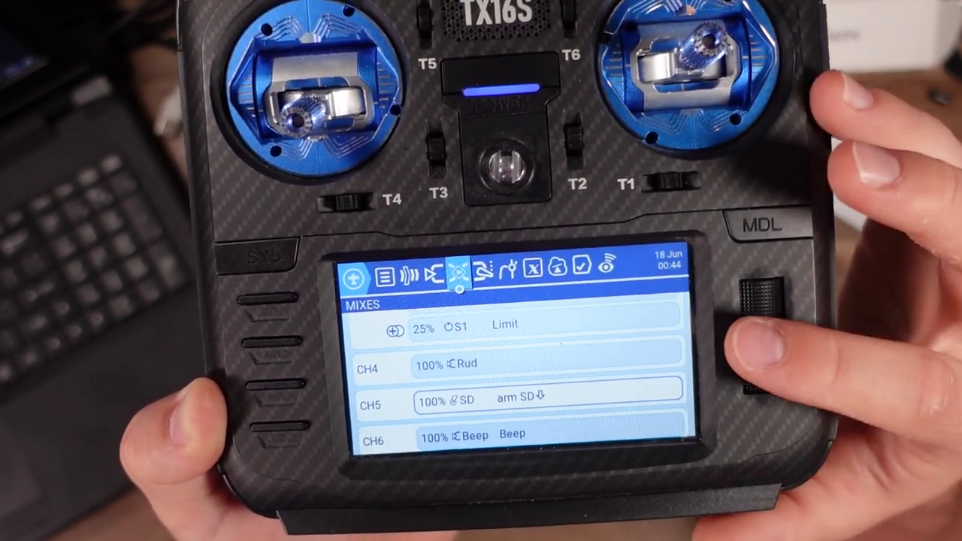
scroll(527, 376, down, 4)
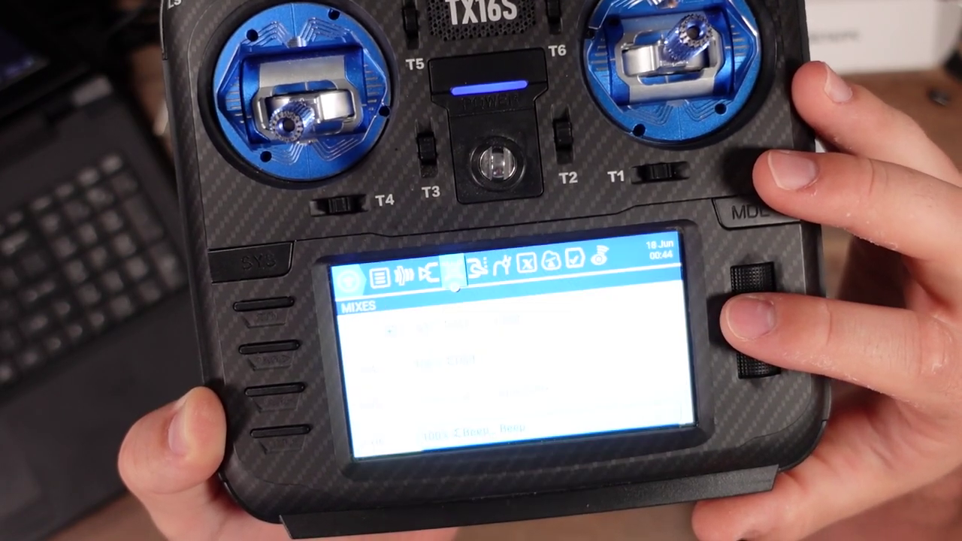
scroll(526, 376, down, 3)
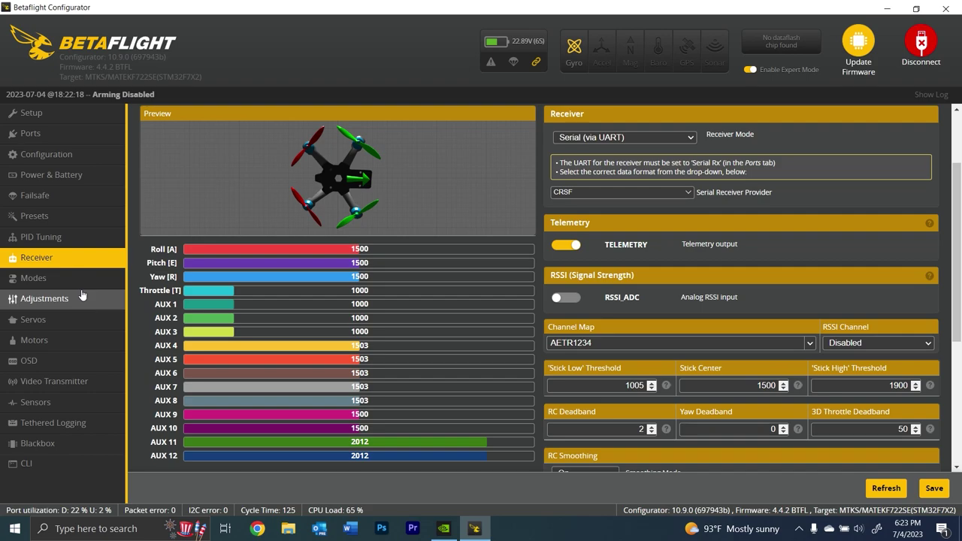
Review the AUX ranges assigned to the arm, beeper and flip-over-after-crash modes, and the OSD's link quality and RSSI dBm elements.
click(45, 278)
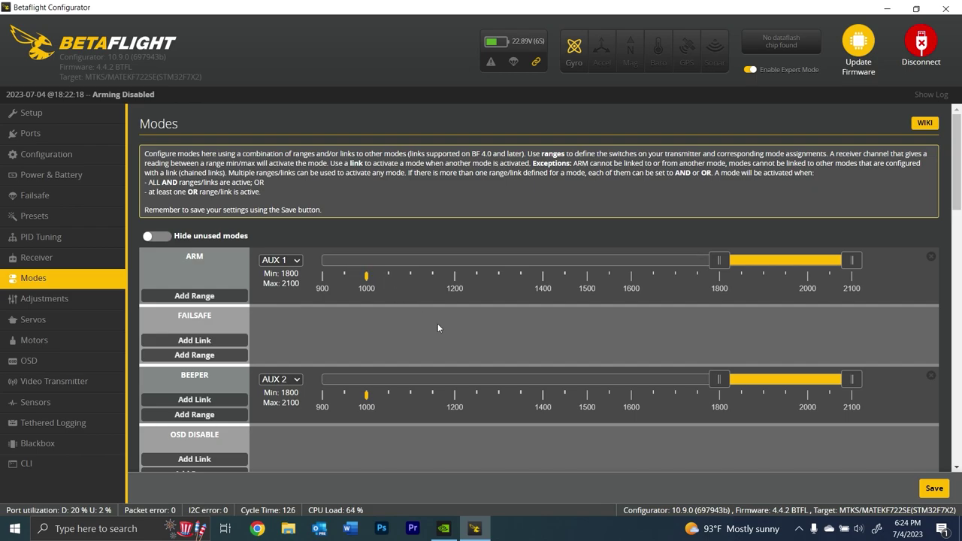
scroll(438, 325, down, 6)
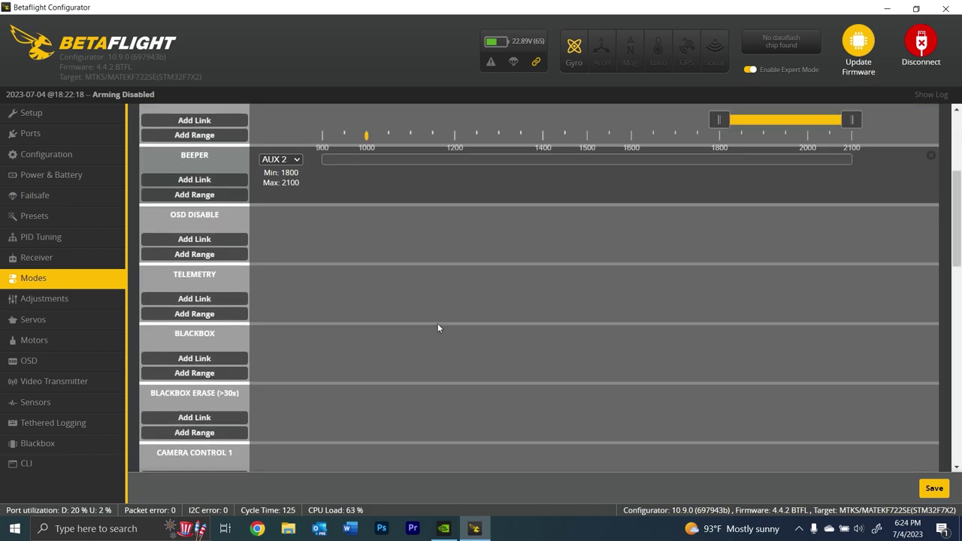
scroll(439, 327, down, 7)
scroll(439, 327, up, 9)
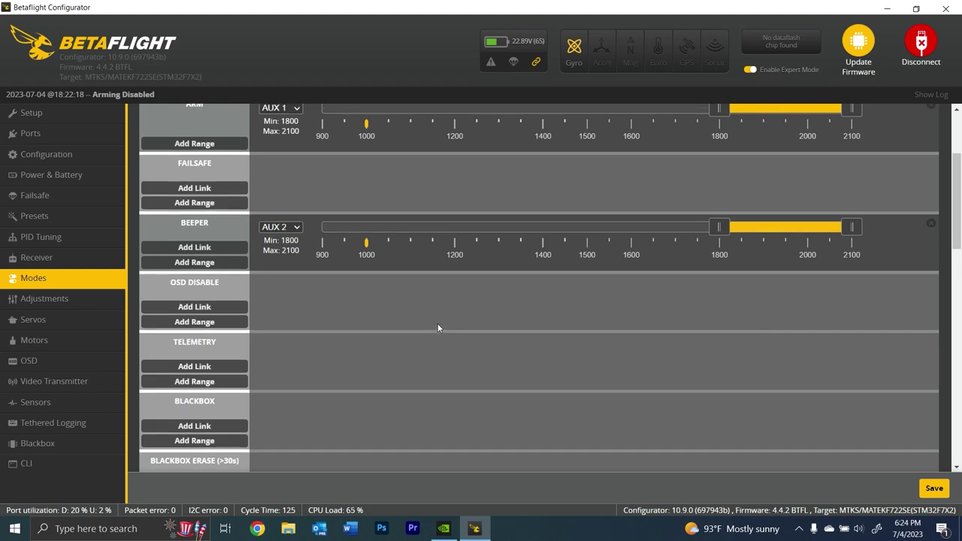
scroll(438, 327, down, 11)
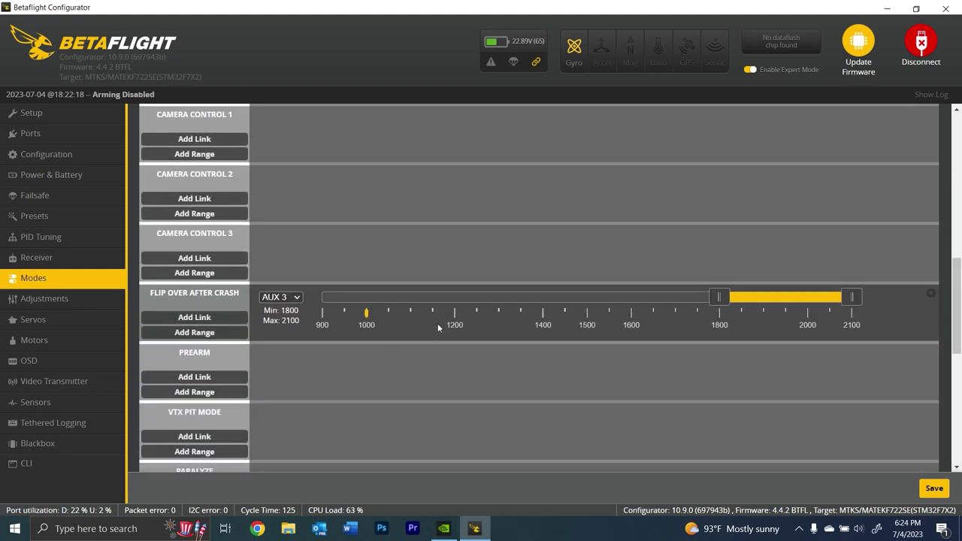
scroll(438, 326, down, 12)
scroll(438, 326, up, 20)
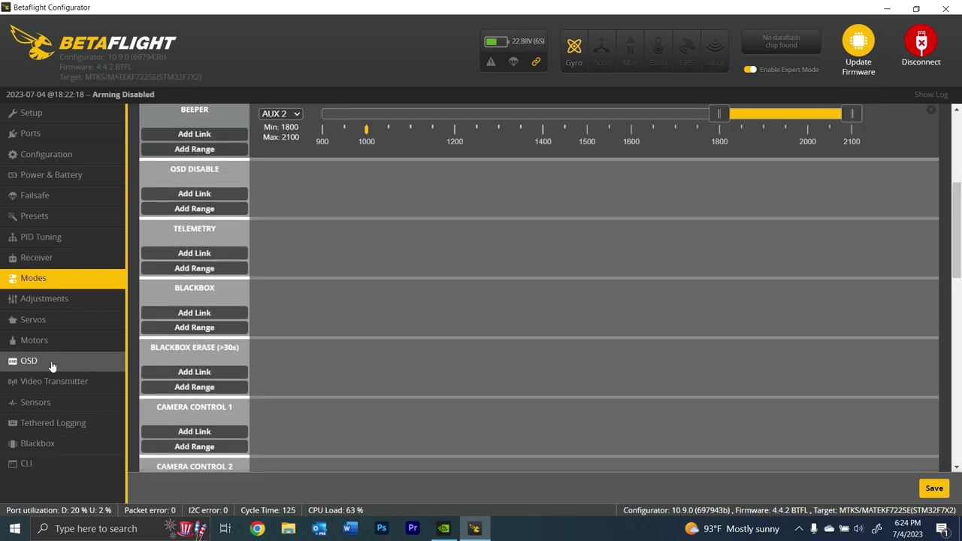
click(28, 361)
drag(956, 181, 959, 365)
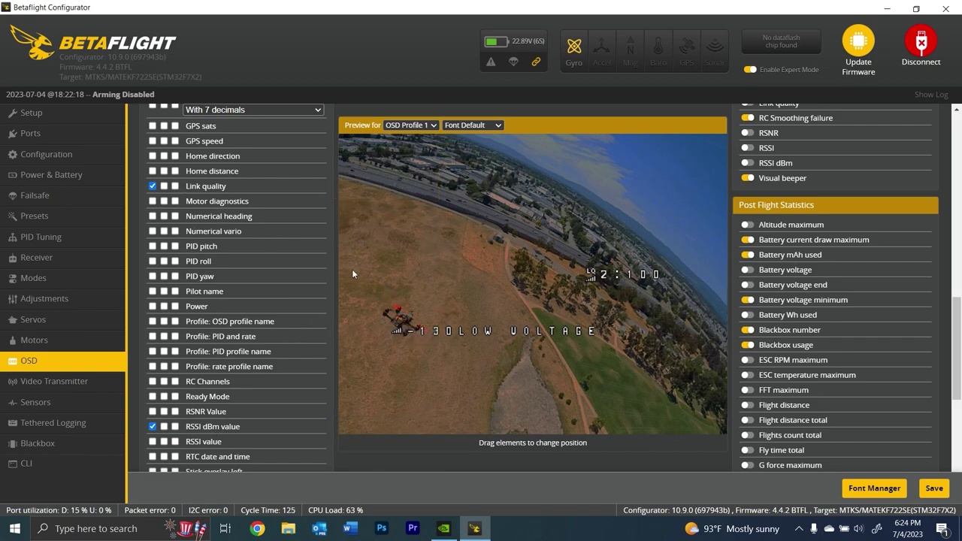
Open the ExpressLRS 250Hz preset and choose the options HD Freestyle, Serial, separate Rx, and Whole pack values for voltage telemetry.
click(39, 218)
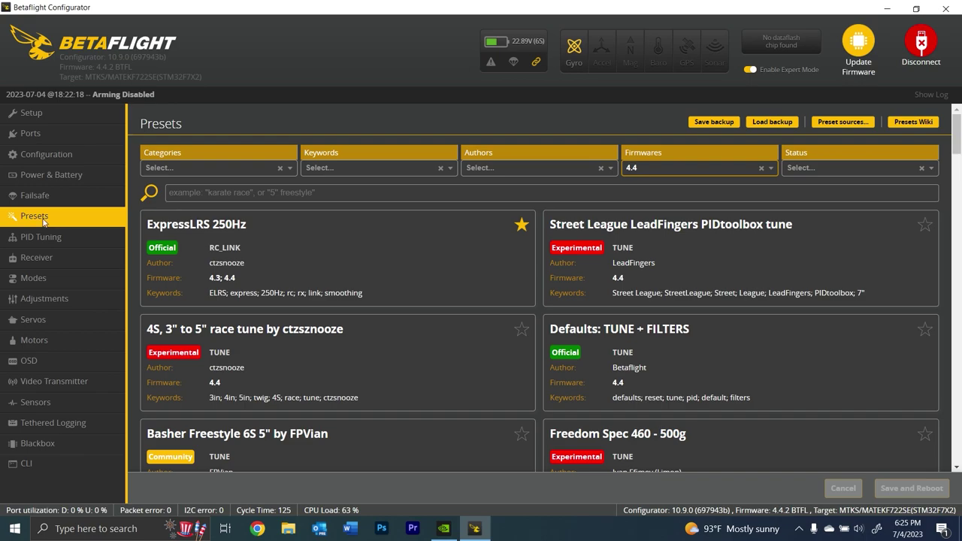
click(229, 229)
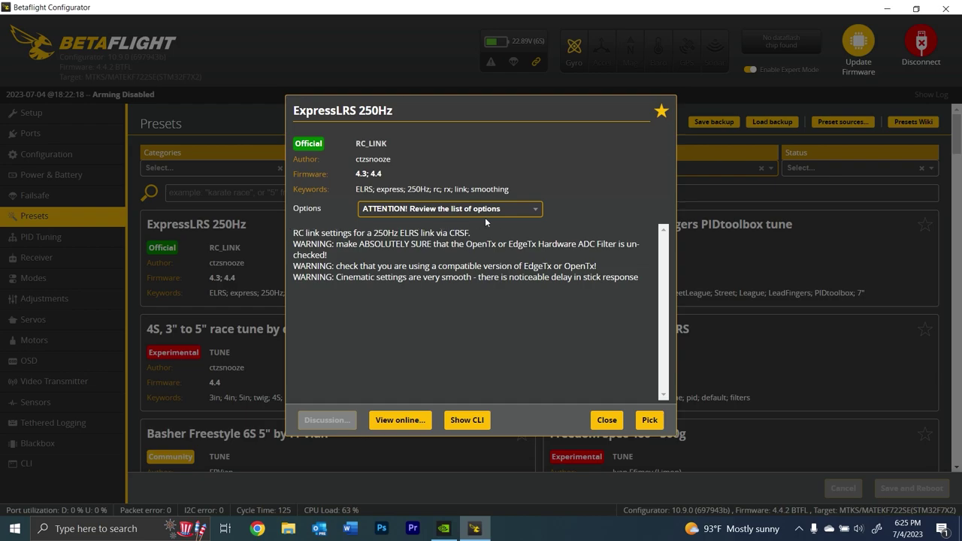
click(537, 212)
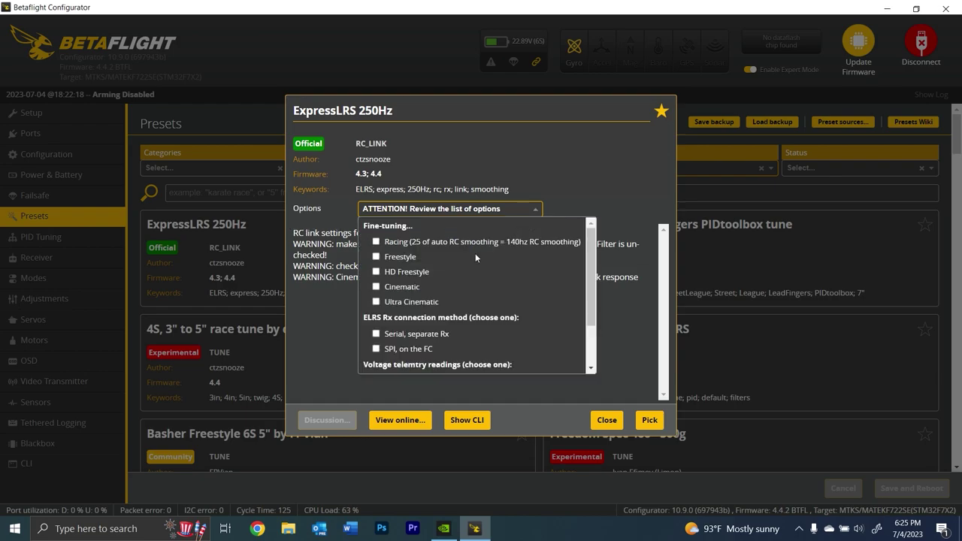
click(376, 272)
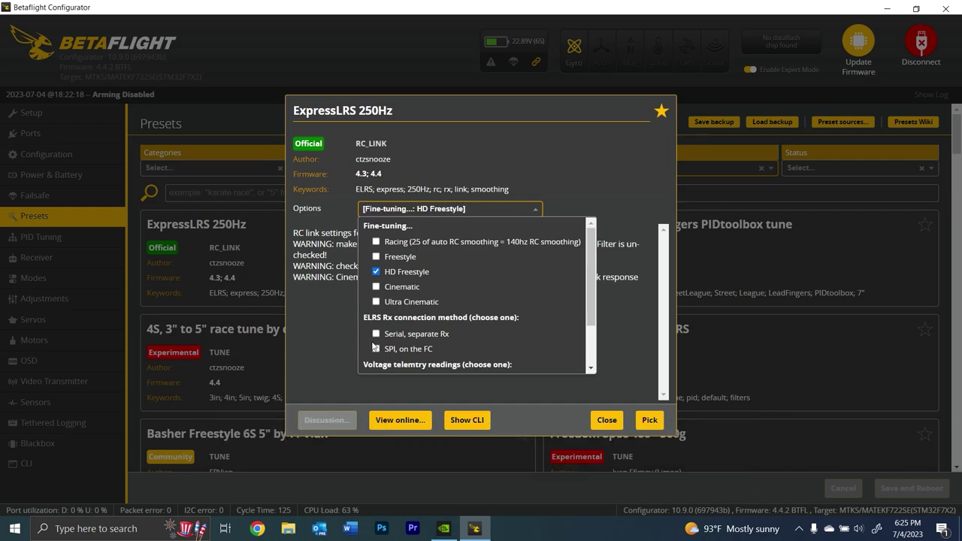
click(376, 334)
drag(589, 271, 568, 343)
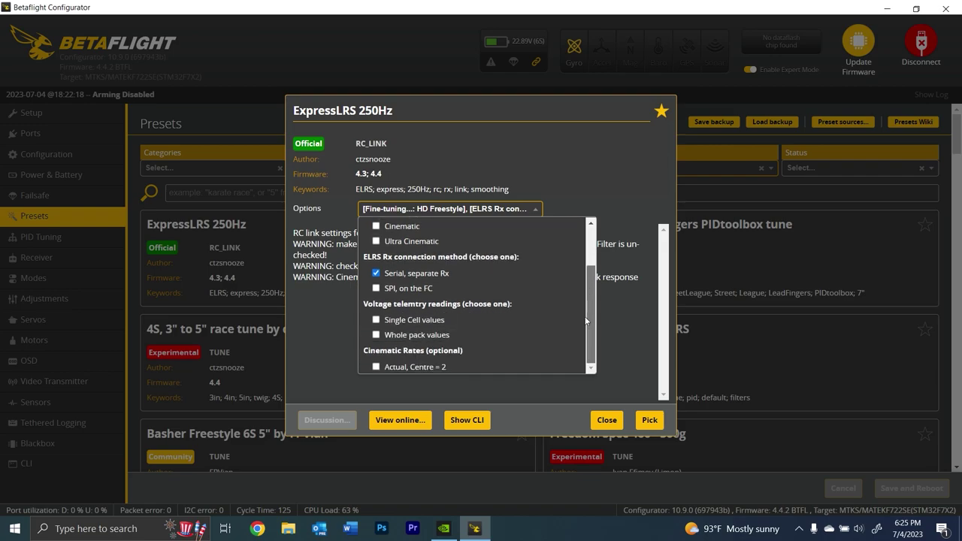
click(403, 339)
click(630, 350)
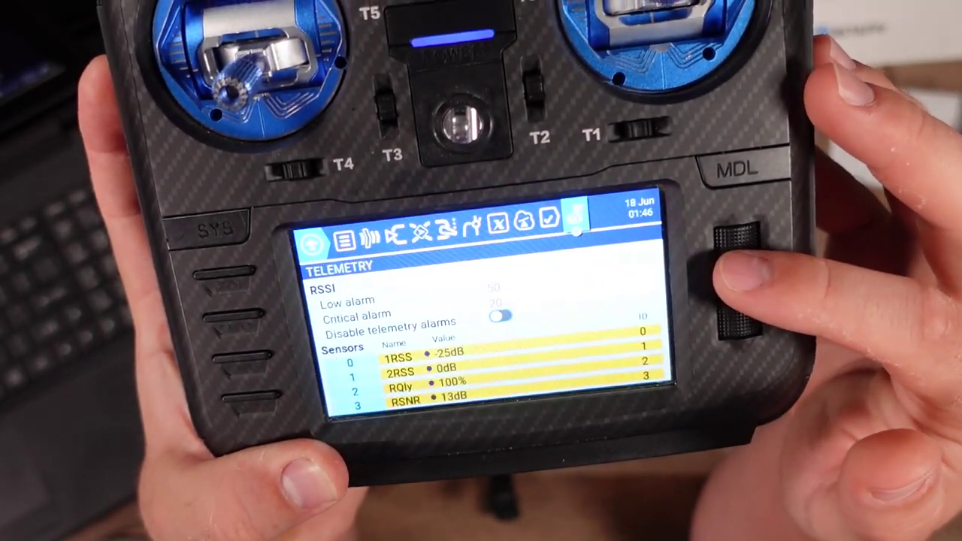
key(Return)
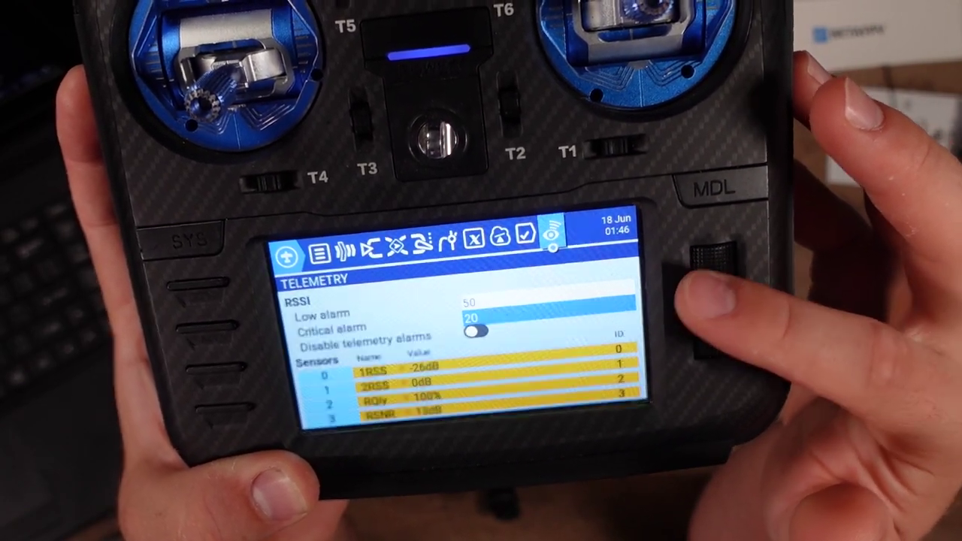
scroll(459, 338, down, 2)
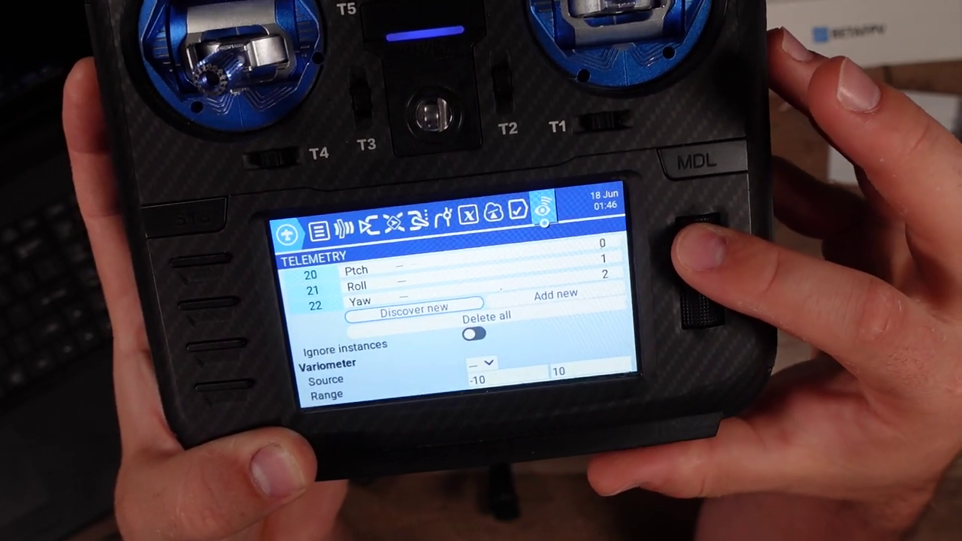
scroll(444, 316, up, 9)
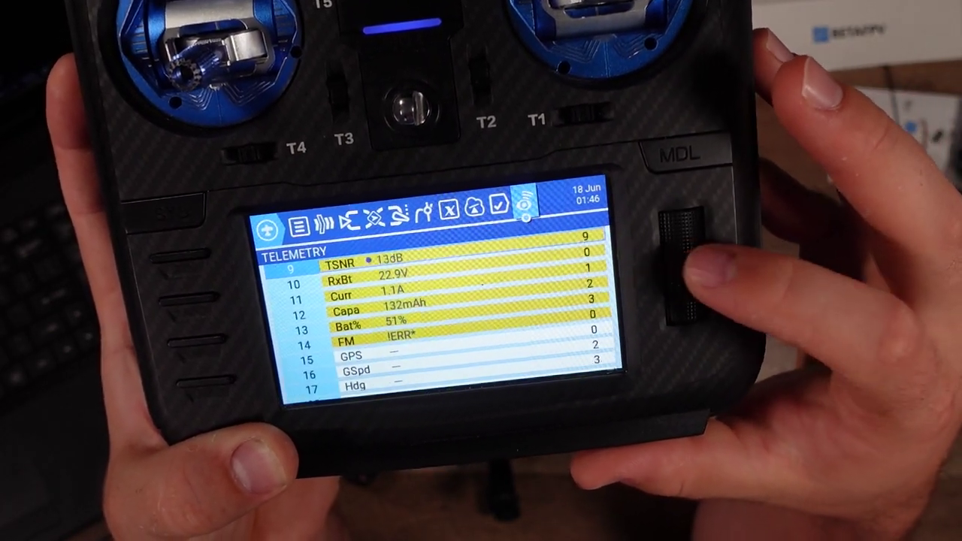
scroll(444, 316, down, 8)
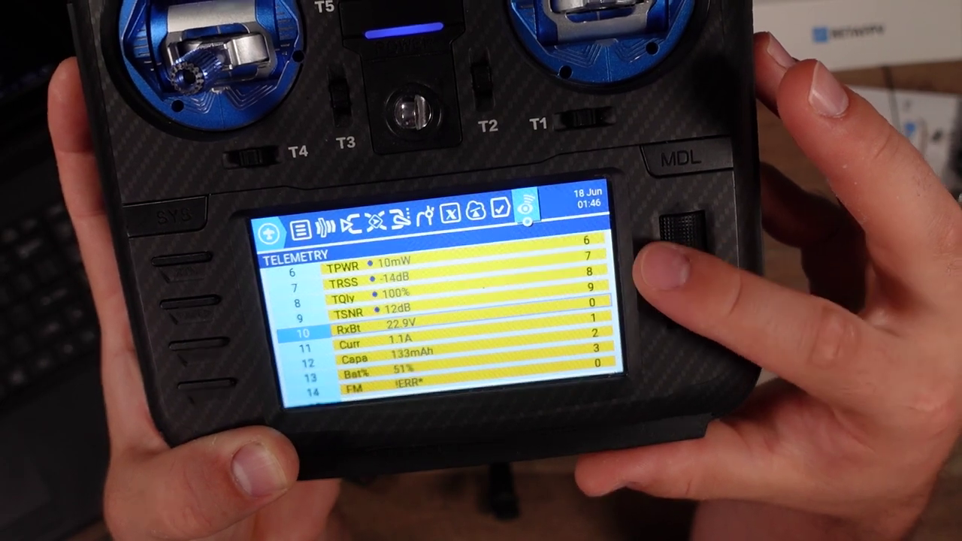
scroll(443, 331, down, 2)
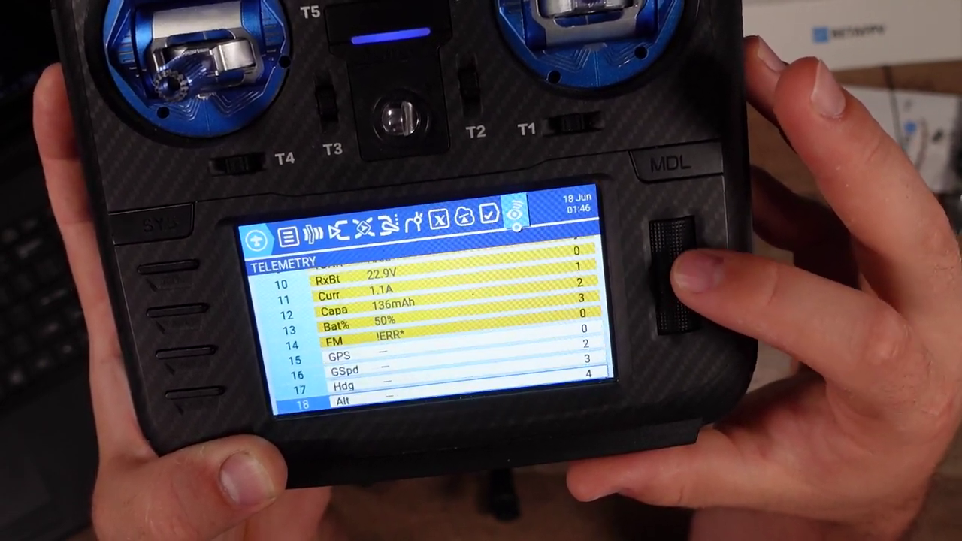
scroll(444, 323, down, 1)
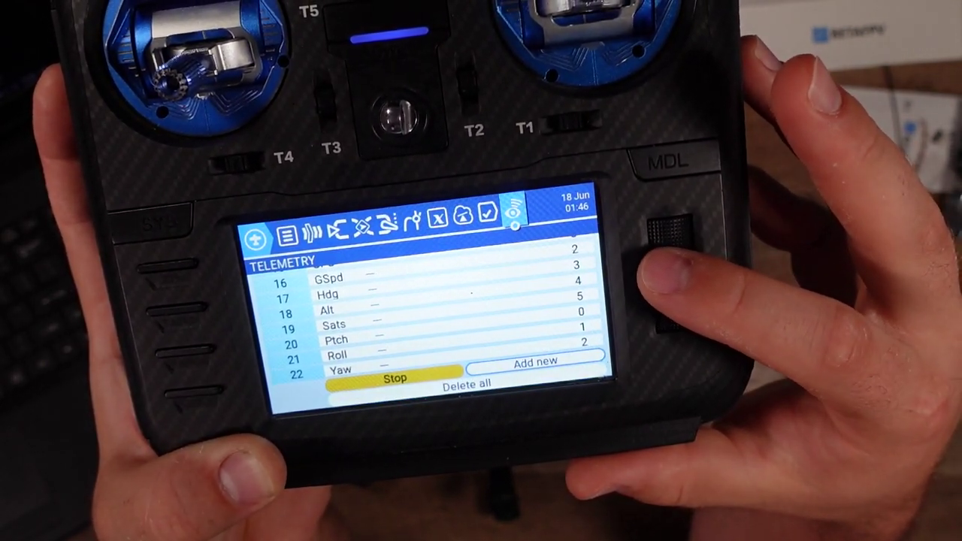
key(Return)
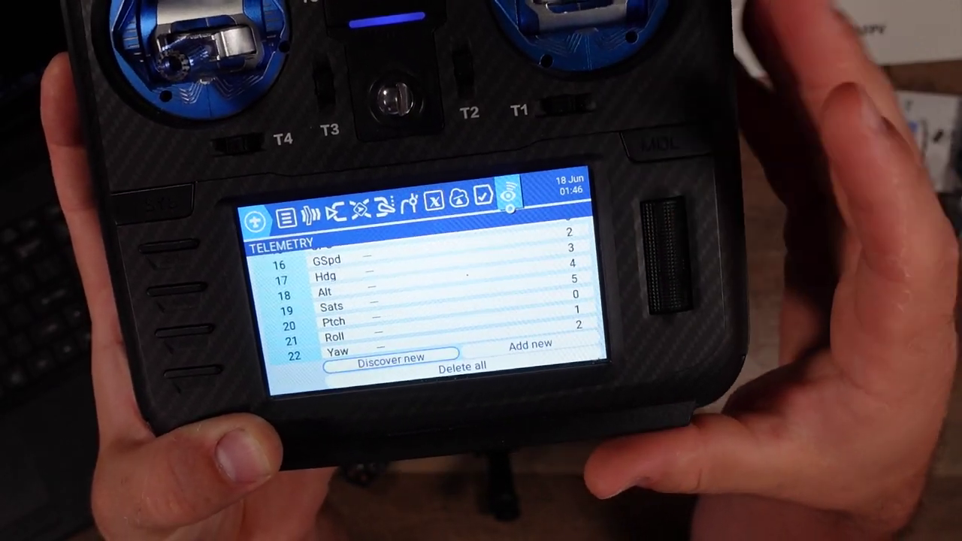